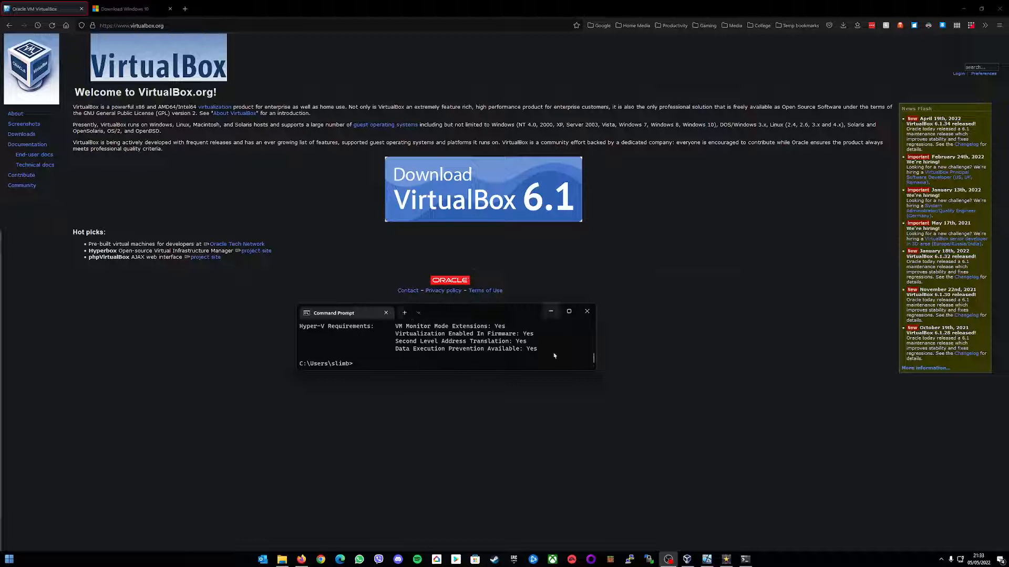
- Run the systeminfo command in the Command Prompt to check the Hyper-V virtualization requirements
click(386, 363)
text(systeminfo)
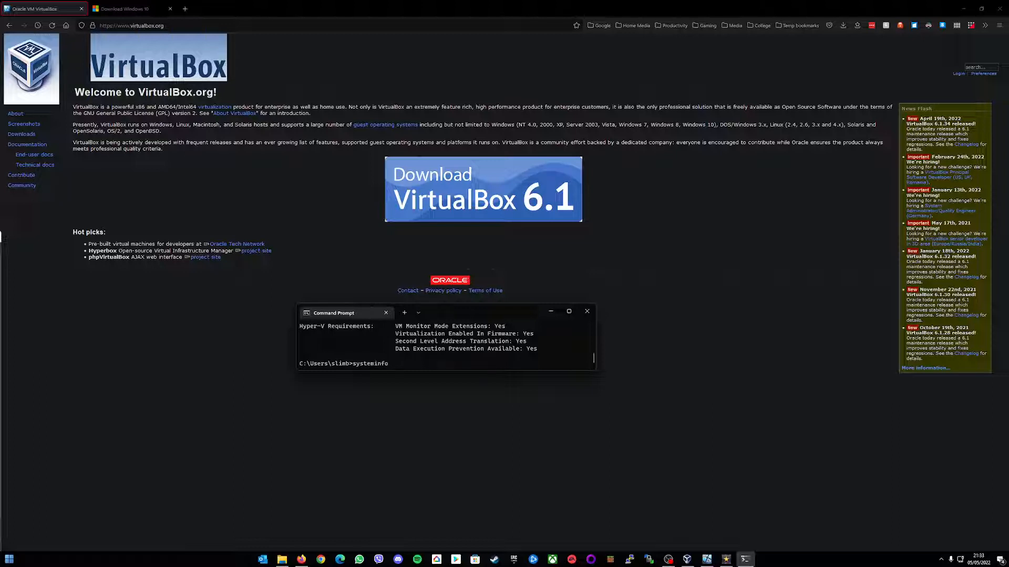
key(Return)
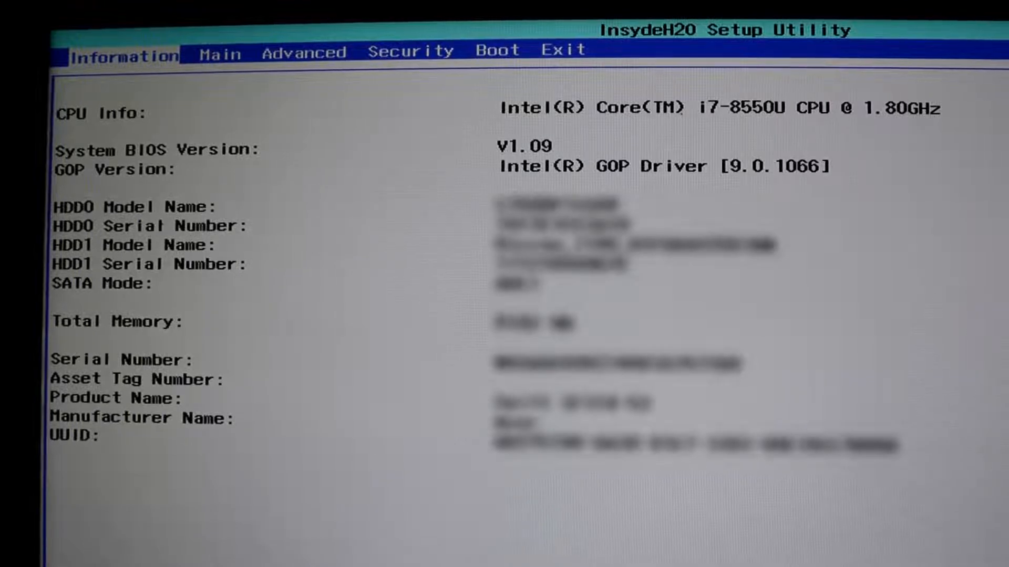
- Set Intel VTX to Enabled in the Advanced section of the InsydeH2O BIOS, and save and exit
key(Right)
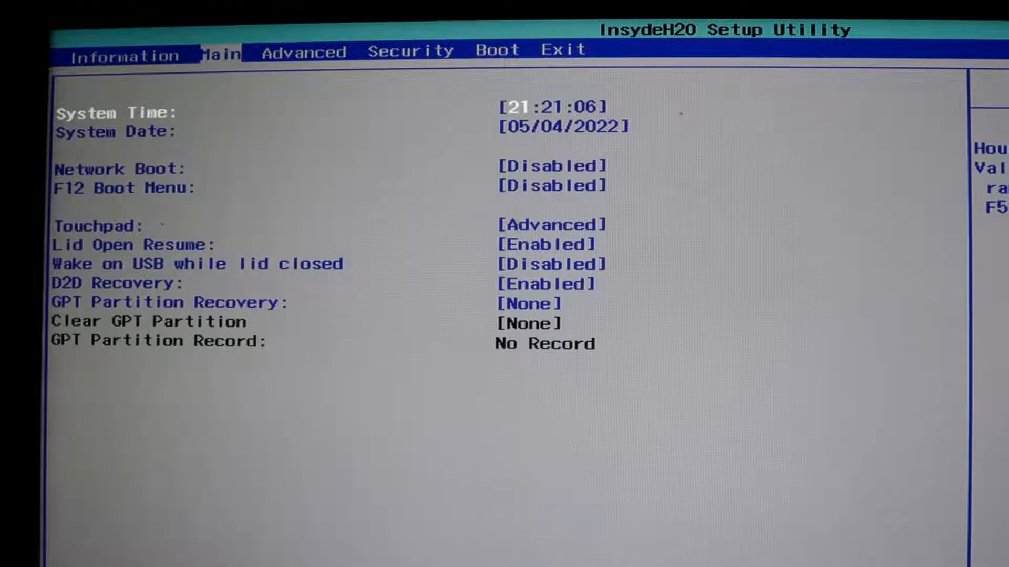
key(Right)
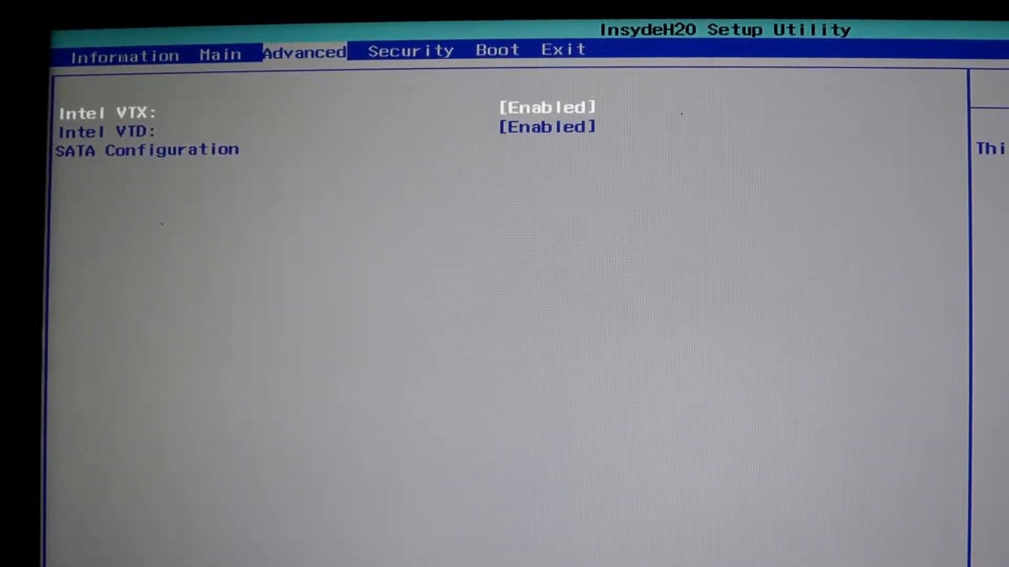
key(Return)
key(Up)
key(Down)
key(Return)
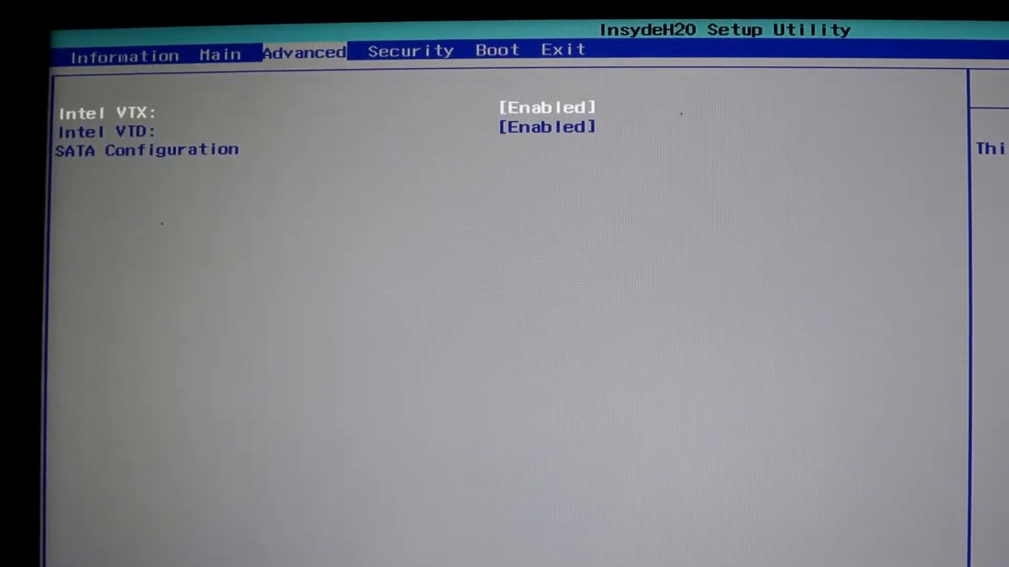
key(F10)
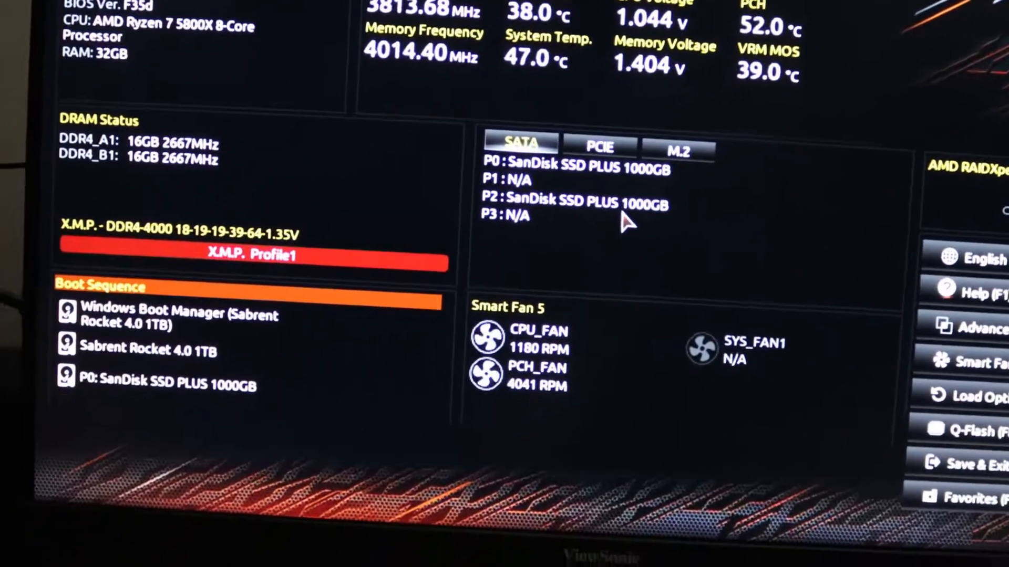
- Switch the AORUS BIOS to Advanced Mode and open the Advanced CPU Settings in the Tweaker section
key(F2)
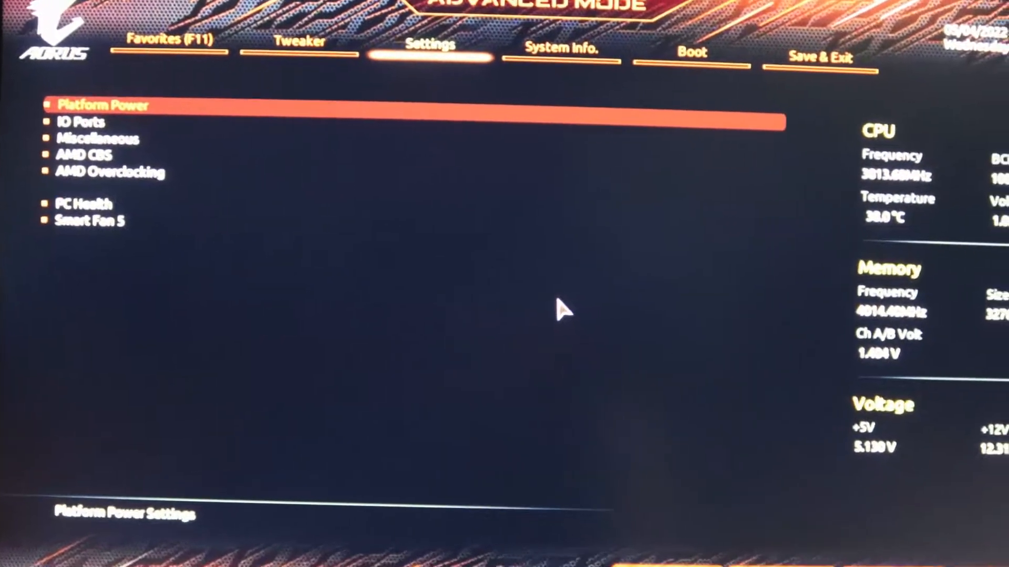
key(Left)
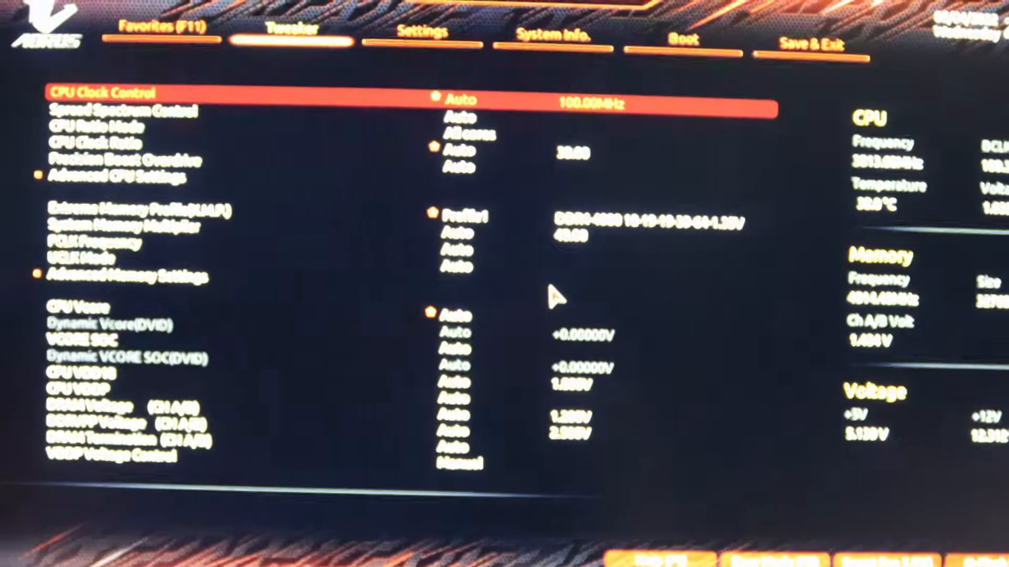
key(Down)
key(Down)
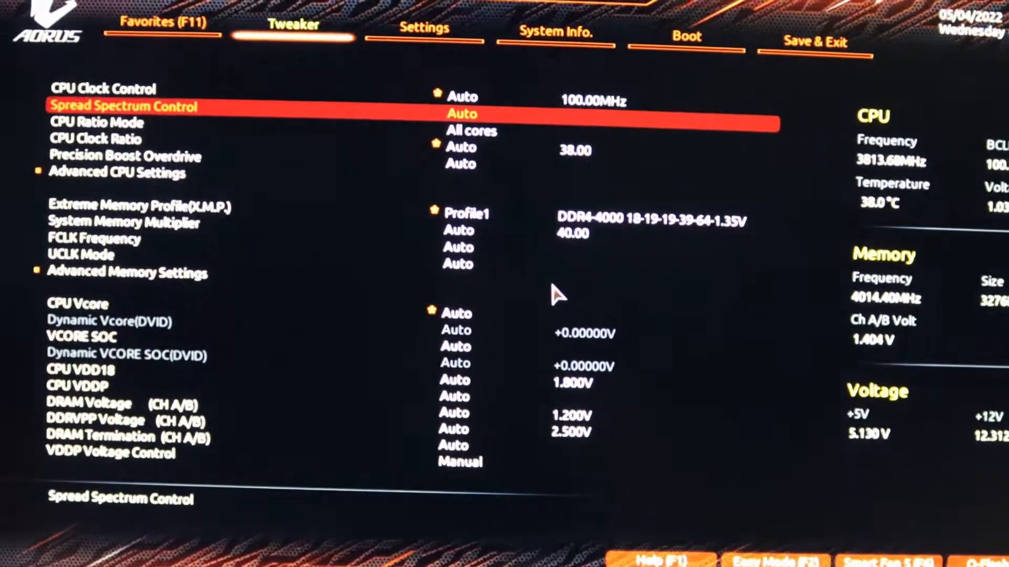
key(Down)
key(Down)
key(Down)
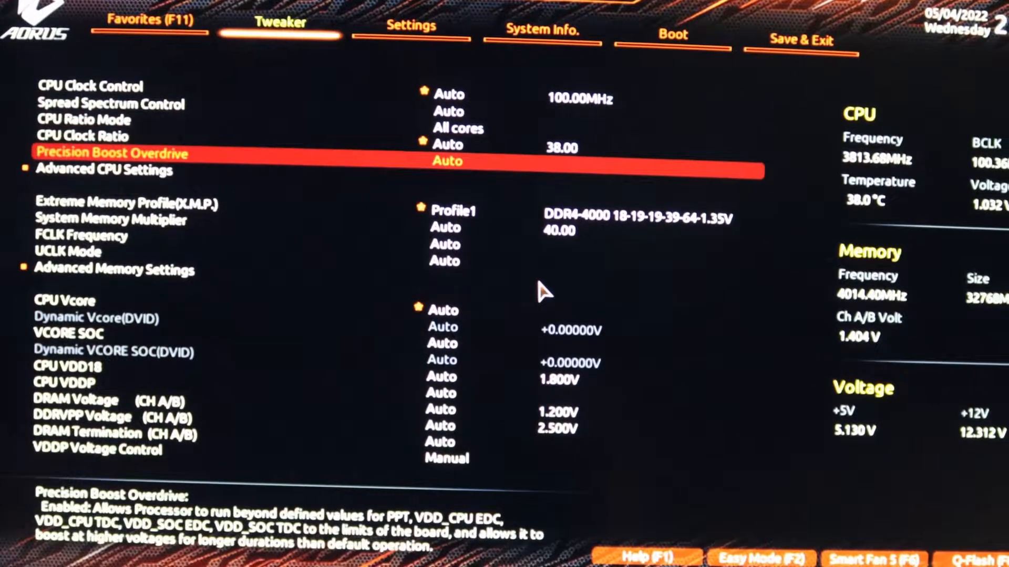
key(Return)
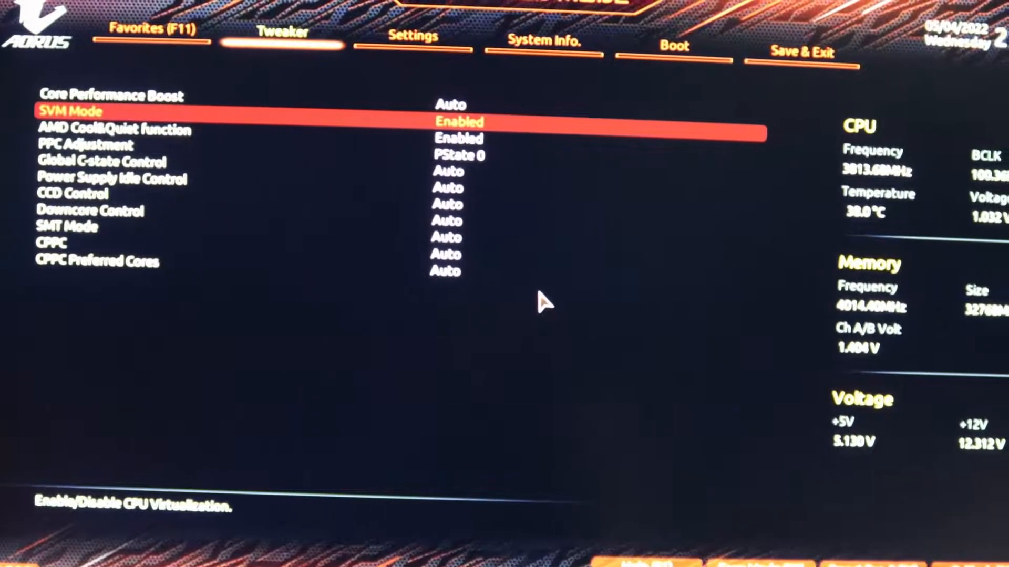
- Set SVM Mode to Enabled in the advanced CPU settings, and save and exit the BIOS
key(Return)
key(Down)
key(Return)
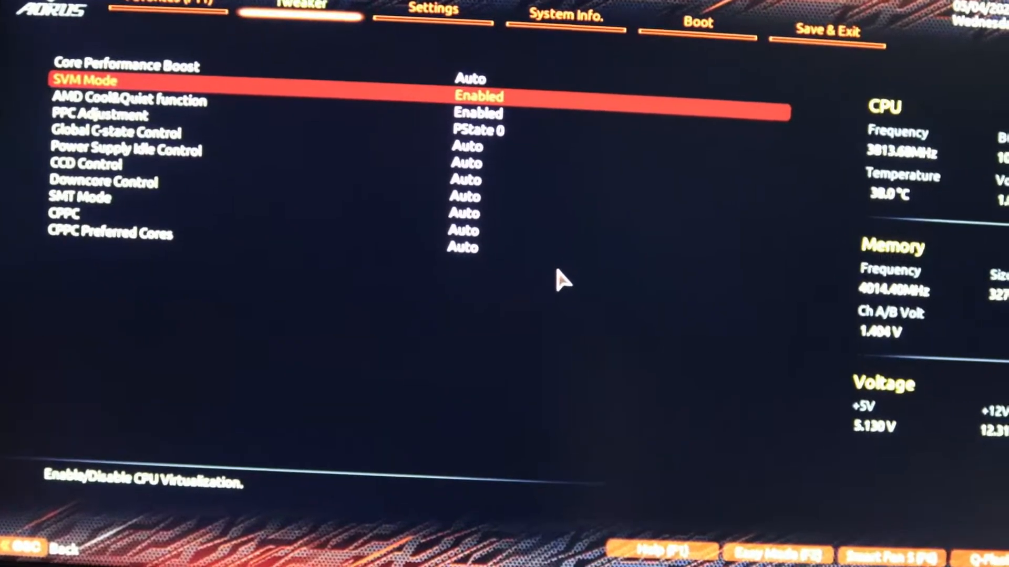
key(F10)
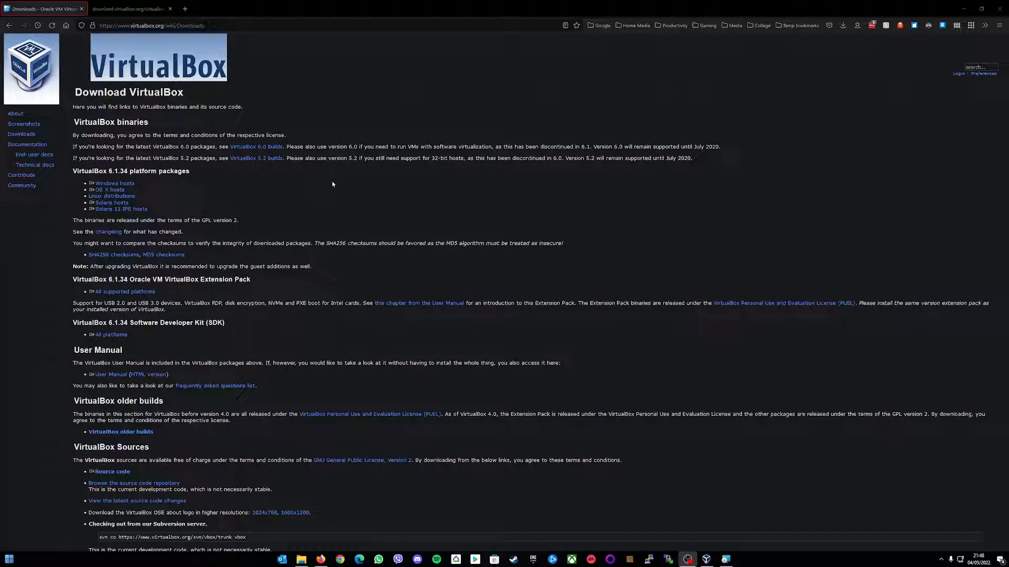
- Download the VirtualBox 6.1.34 package for Windows hosts and bring up its setup wizard
click(114, 184)
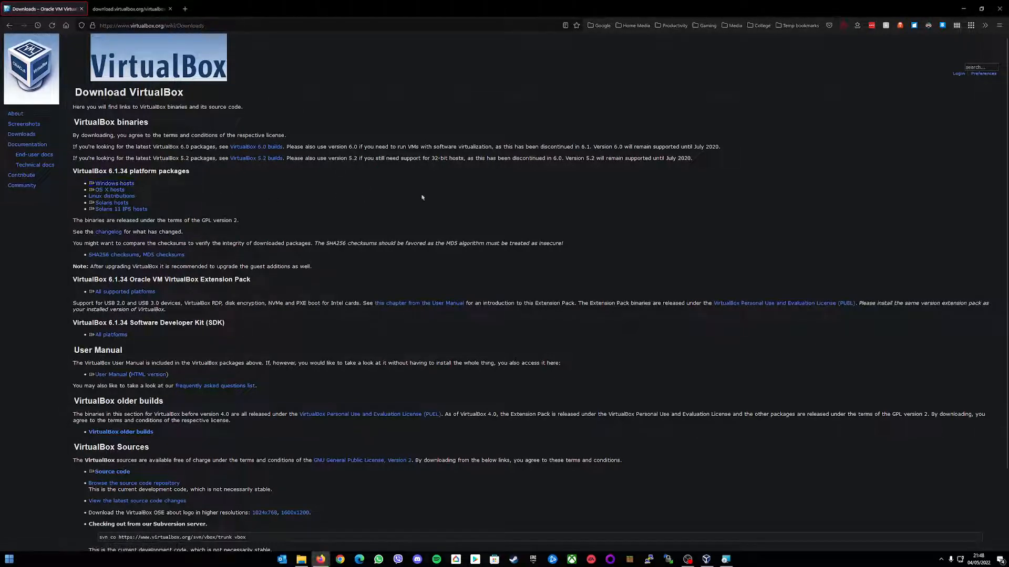
click(842, 25)
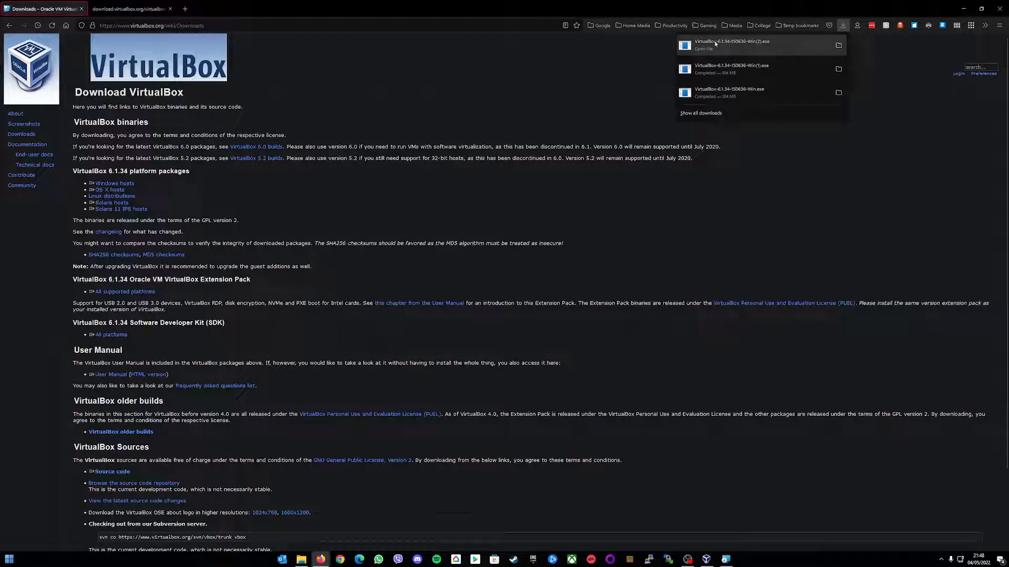
click(432, 127)
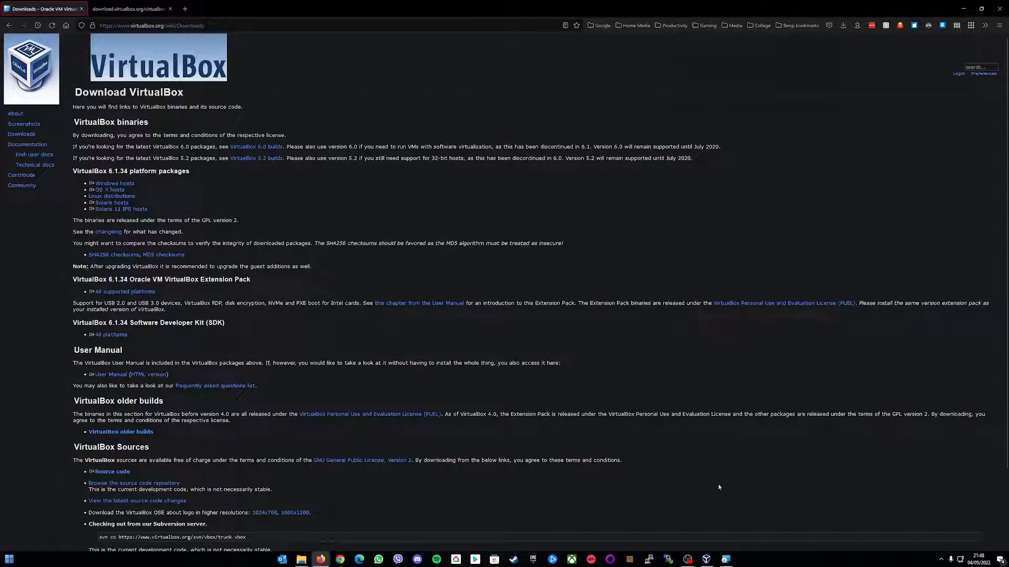
click(726, 561)
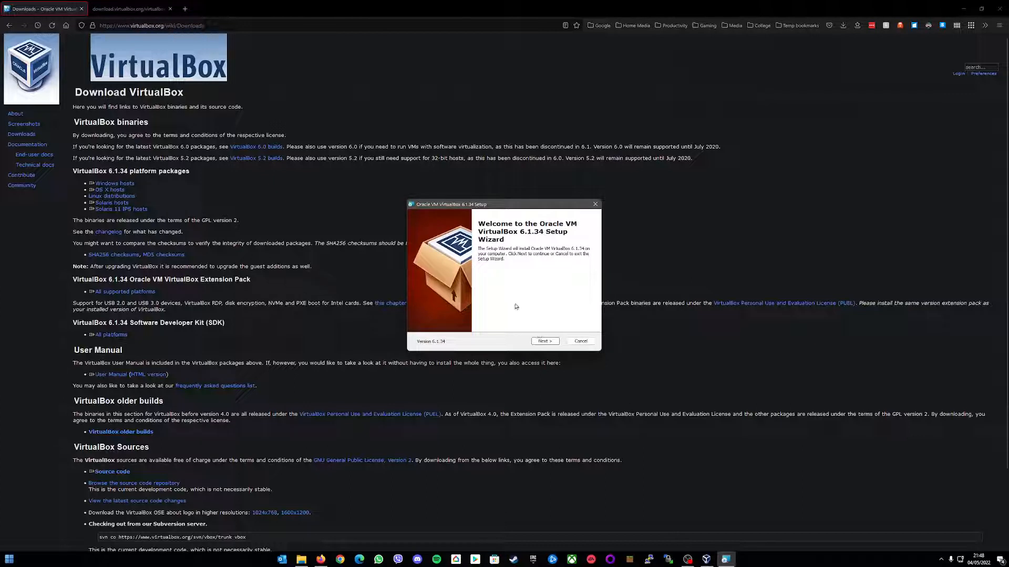
- Go through the VirtualBox setup with the default features, location and shortcuts, accept the network interruption, and start the installation
click(547, 342)
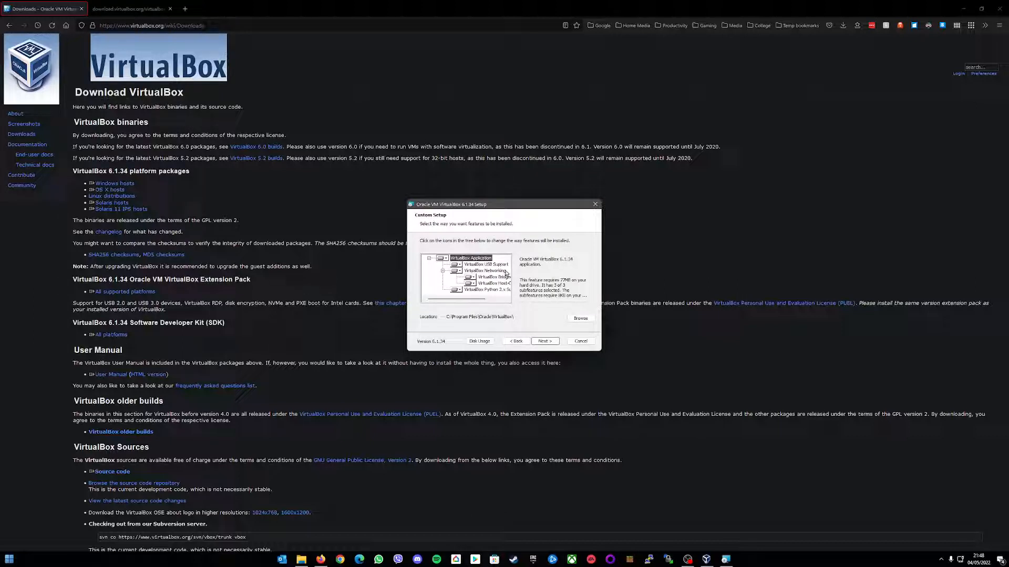
click(546, 342)
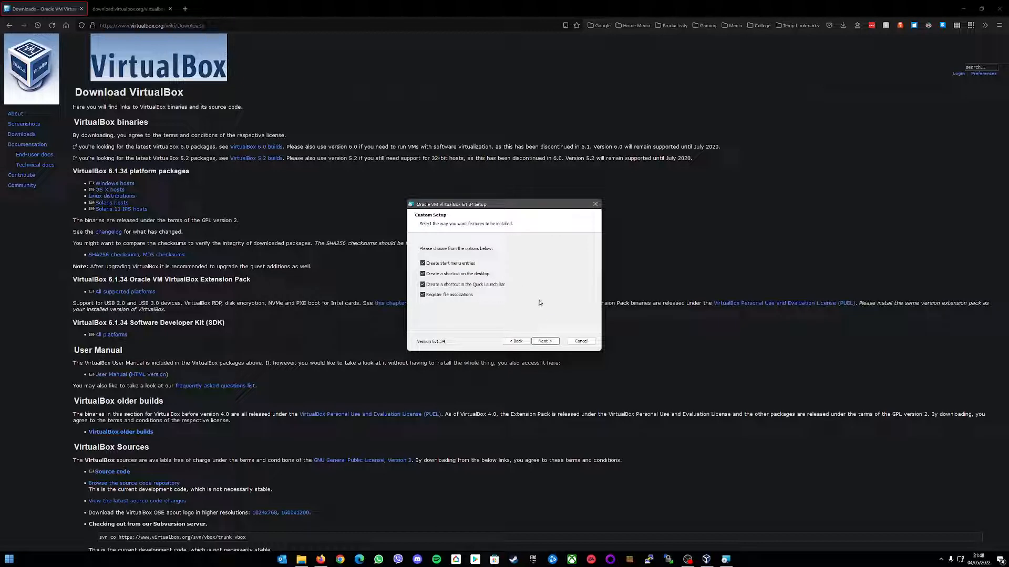
click(556, 341)
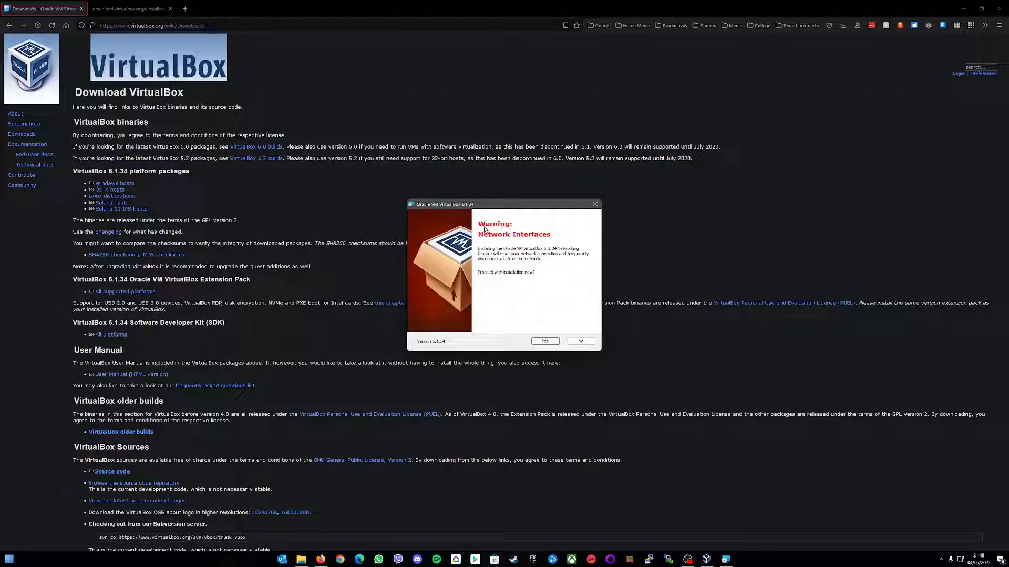
click(545, 342)
click(546, 342)
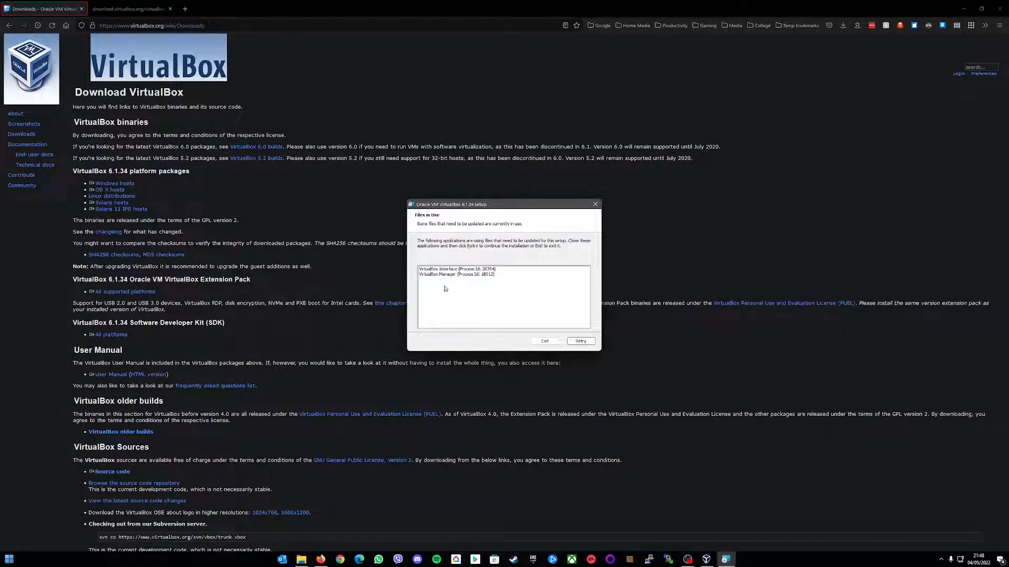
- Switch to the running VirtualBox Manager, dismiss its new-version notice and close it to release the files in use
click(941, 560)
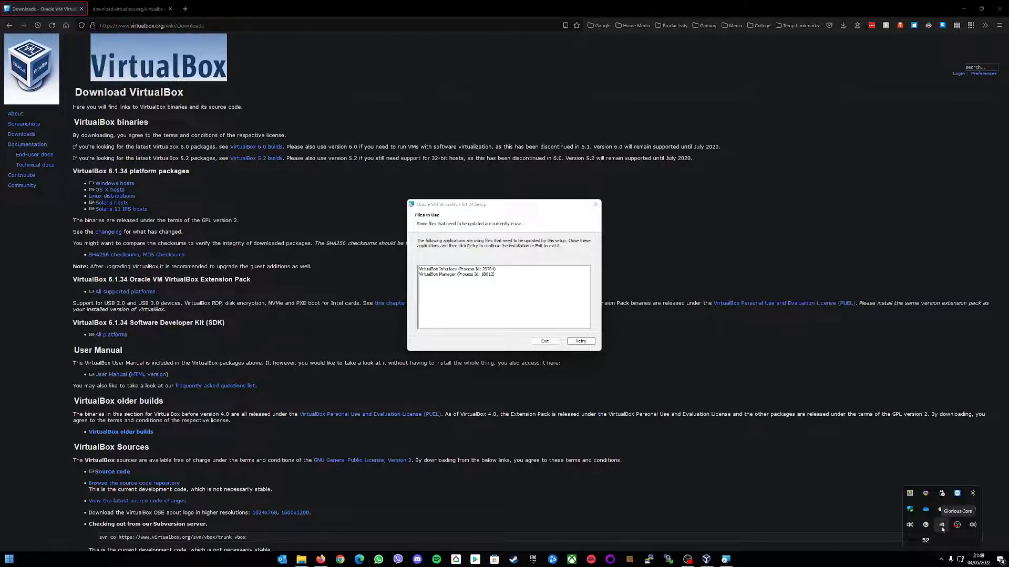
click(707, 559)
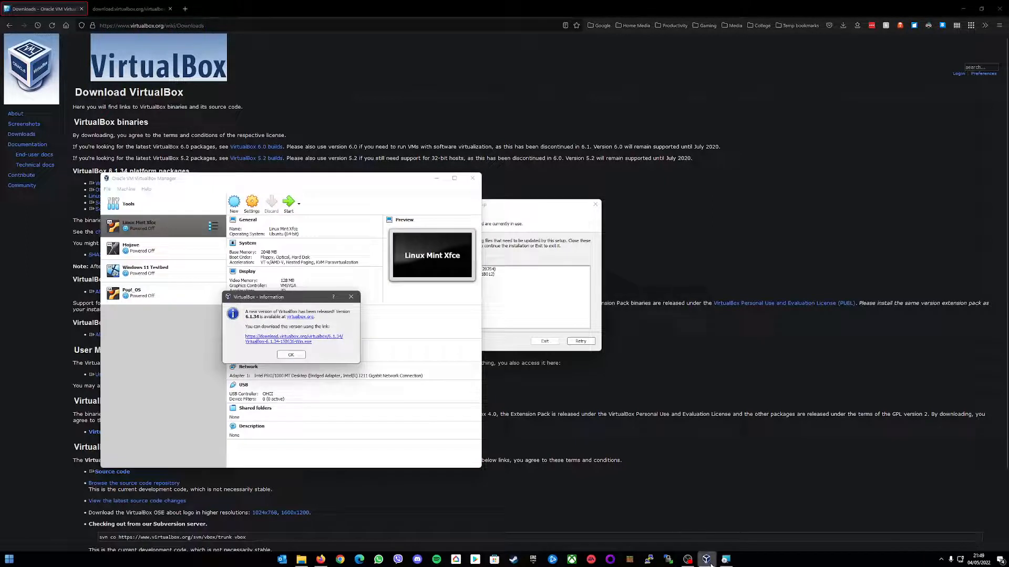
click(291, 354)
click(472, 178)
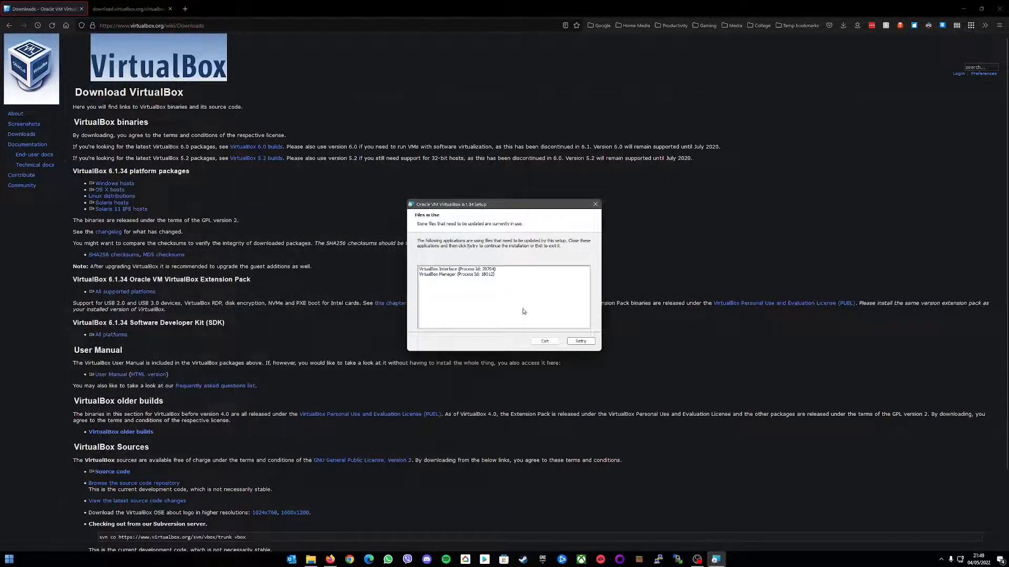
- Retry the blocked VirtualBox installation and finish the setup with the option to start VirtualBox 6.1.34 after installation enabled
click(580, 341)
click(589, 344)
click(588, 343)
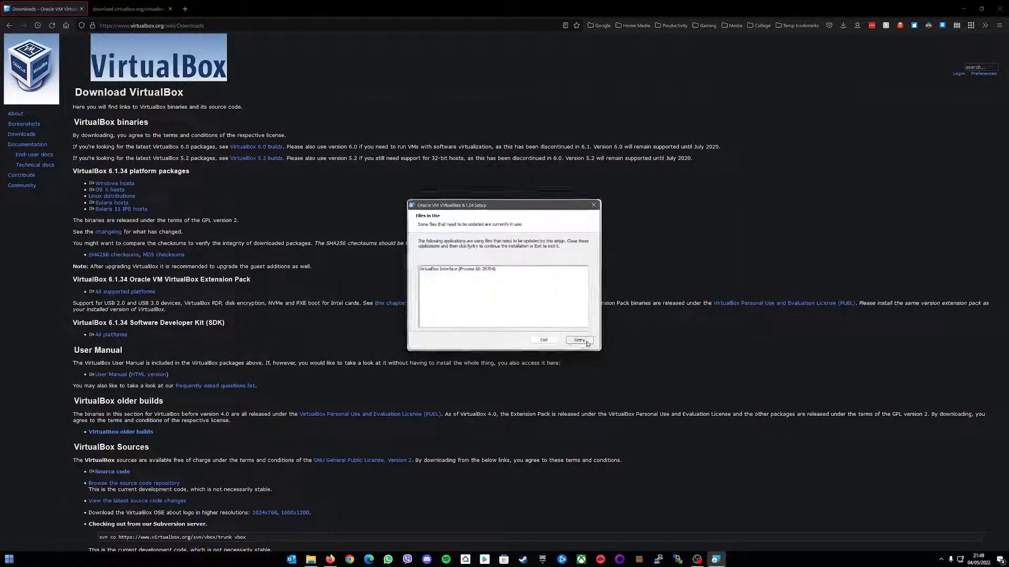
click(578, 340)
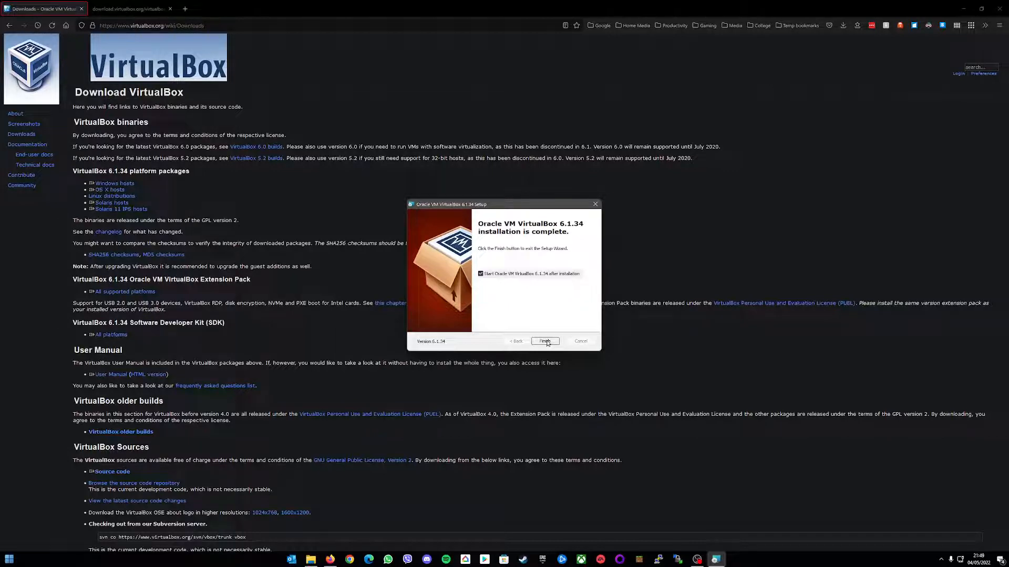
click(545, 342)
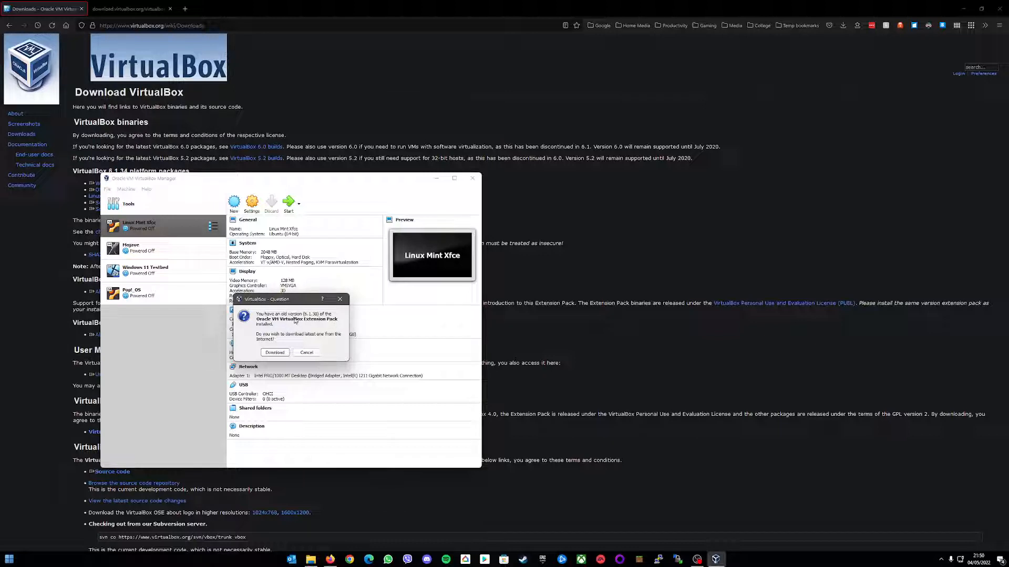
- Download the latest Oracle VM VirtualBox Extension Pack (6.1.34) to replace the outdated one
click(282, 354)
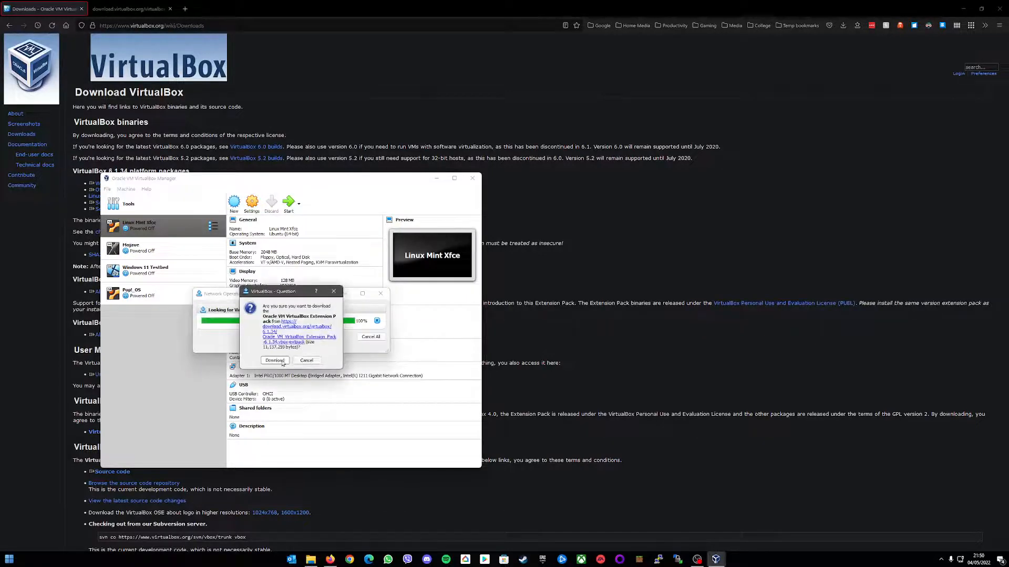
click(281, 362)
click(275, 362)
click(274, 375)
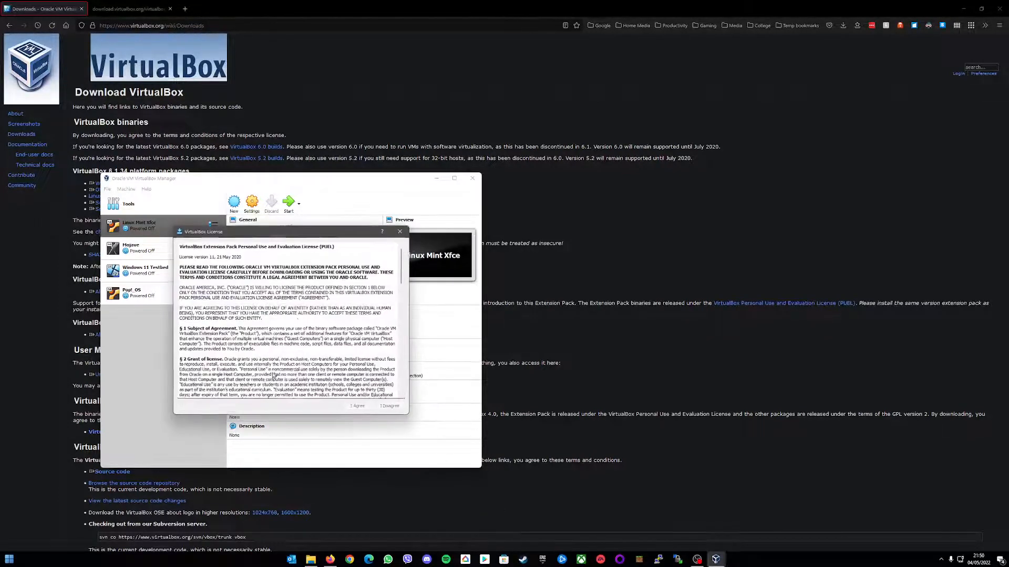
- Agree to the Extension Pack license to install it, and delete the downloaded package file
drag(402, 268, 398, 393)
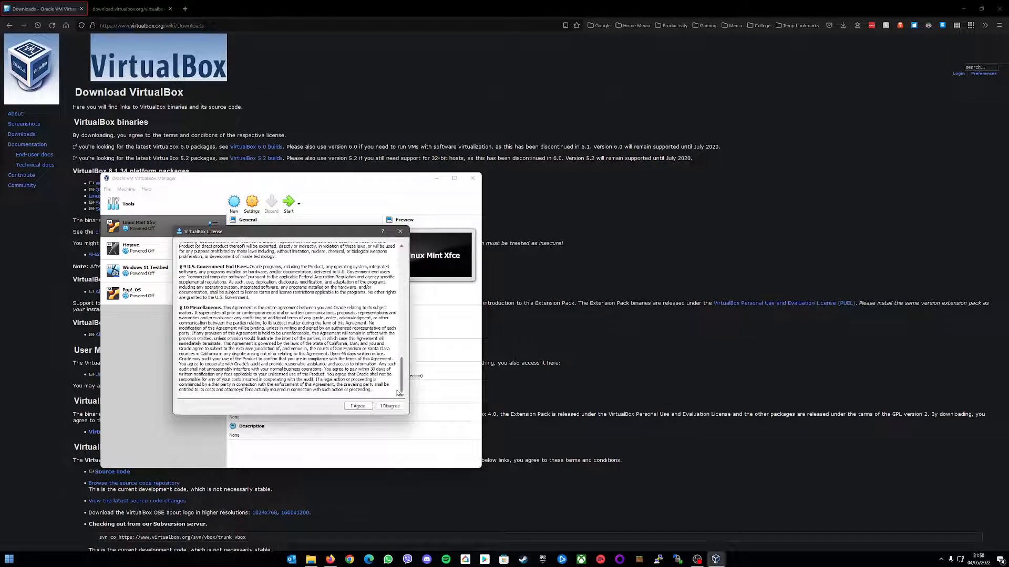
click(359, 406)
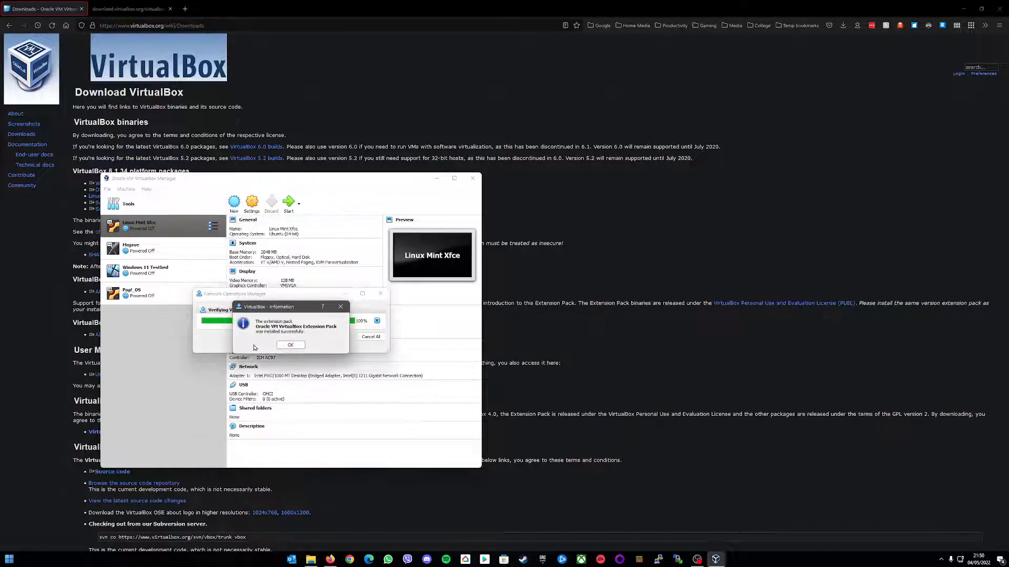
key(Return)
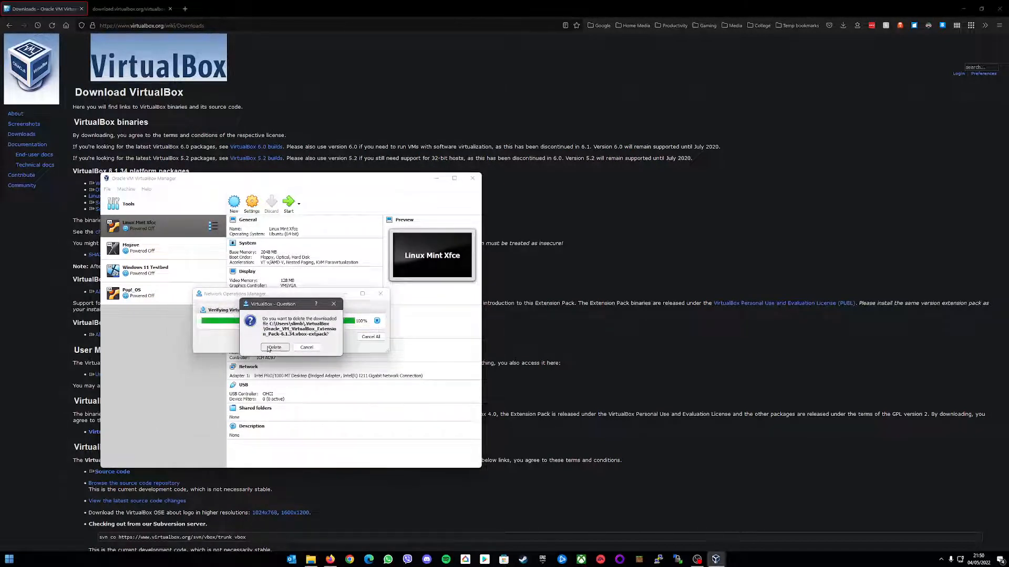
click(269, 349)
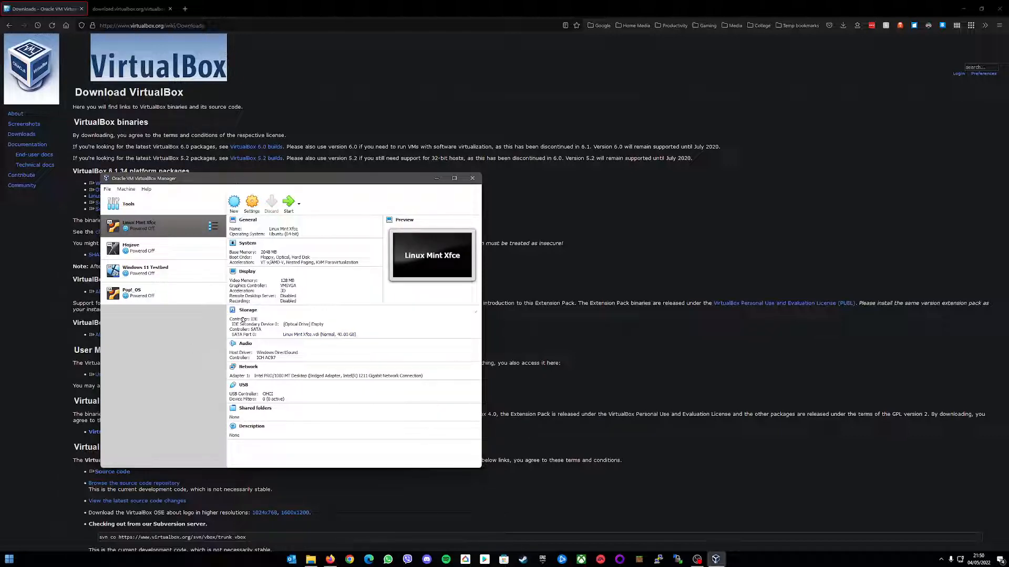
- Start creating a new virtual machine and name it "Windows 10 Testbed"
drag(318, 179, 473, 136)
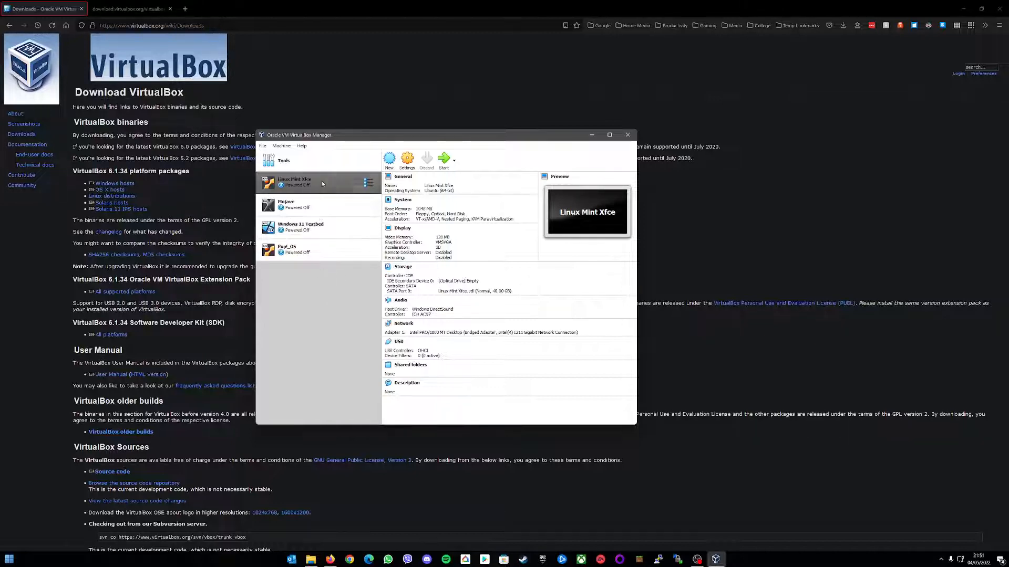
click(390, 163)
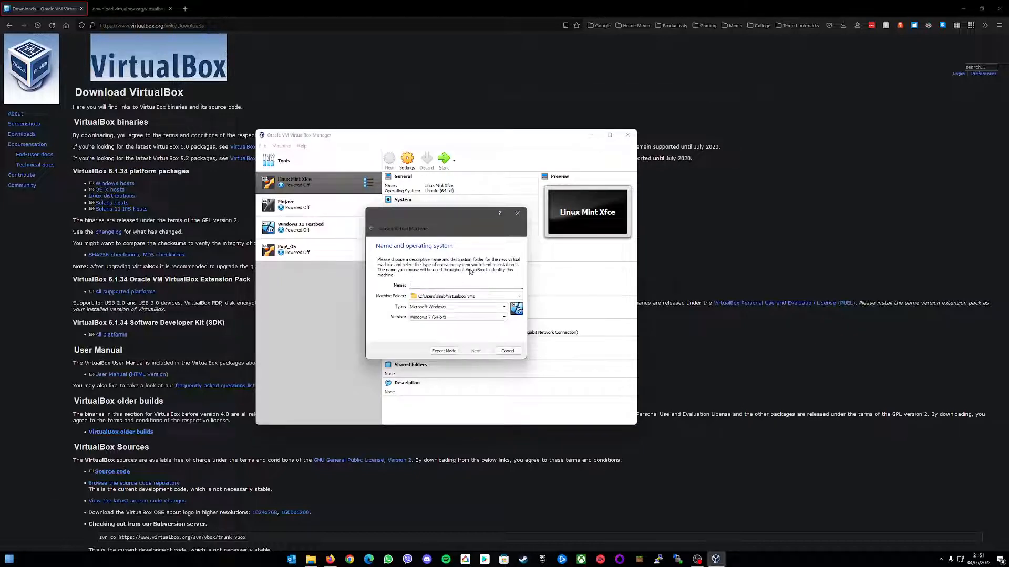
text(Windows 10 Testbed)
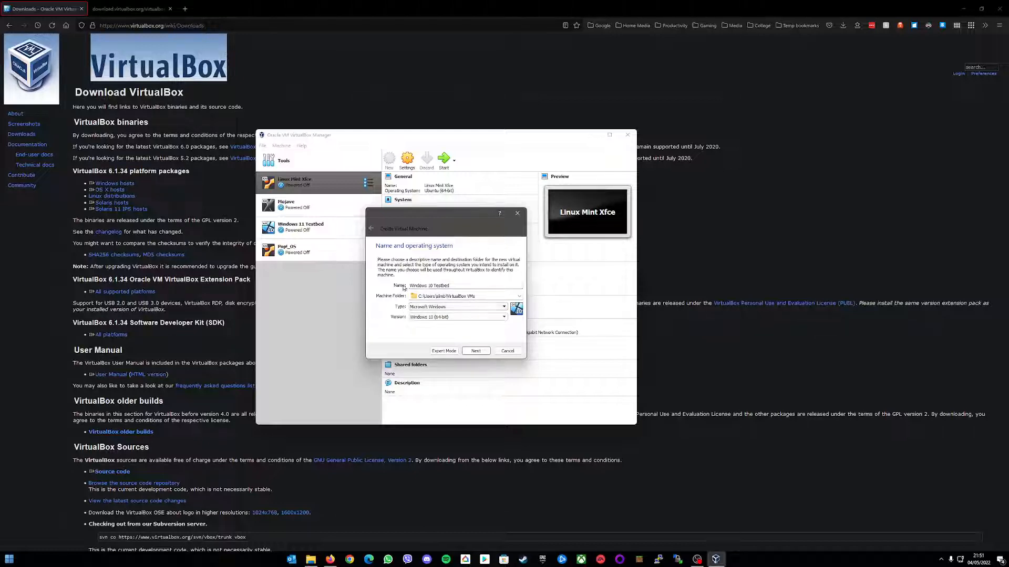
- Set the machine's type to Microsoft Windows and version to Windows 10 (64-bit), and try to continue with the default machine folder
click(505, 309)
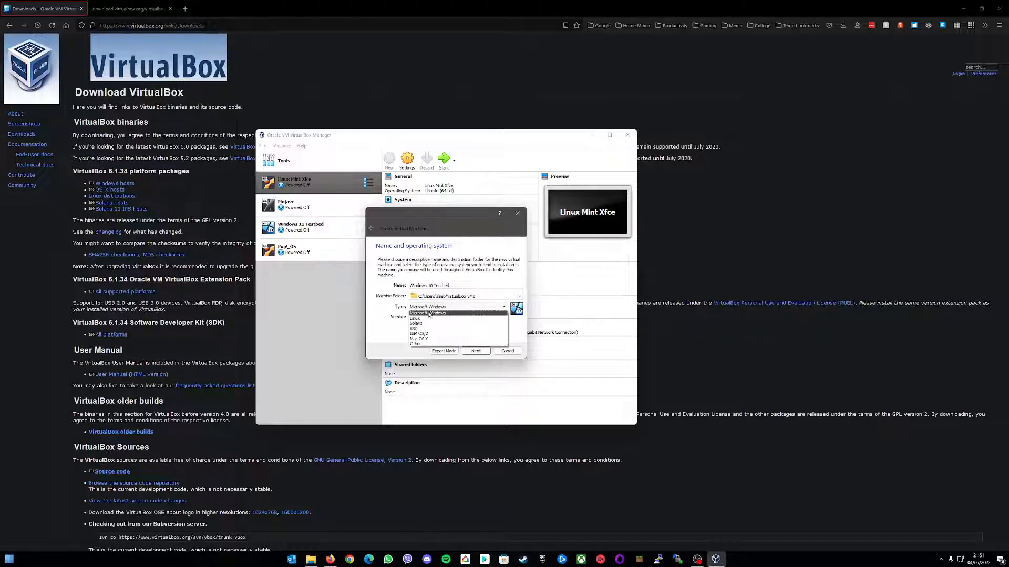
click(448, 313)
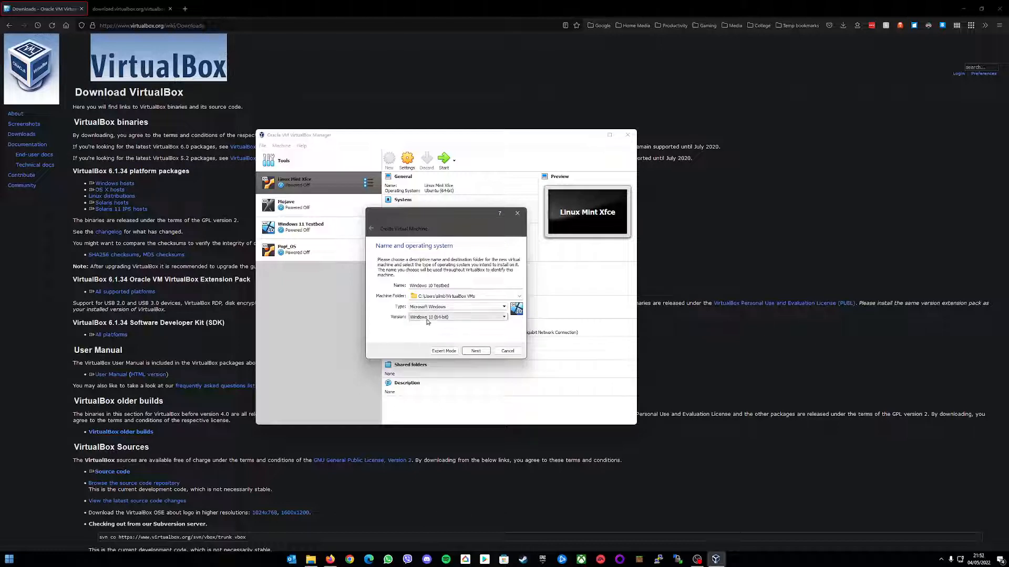
click(428, 319)
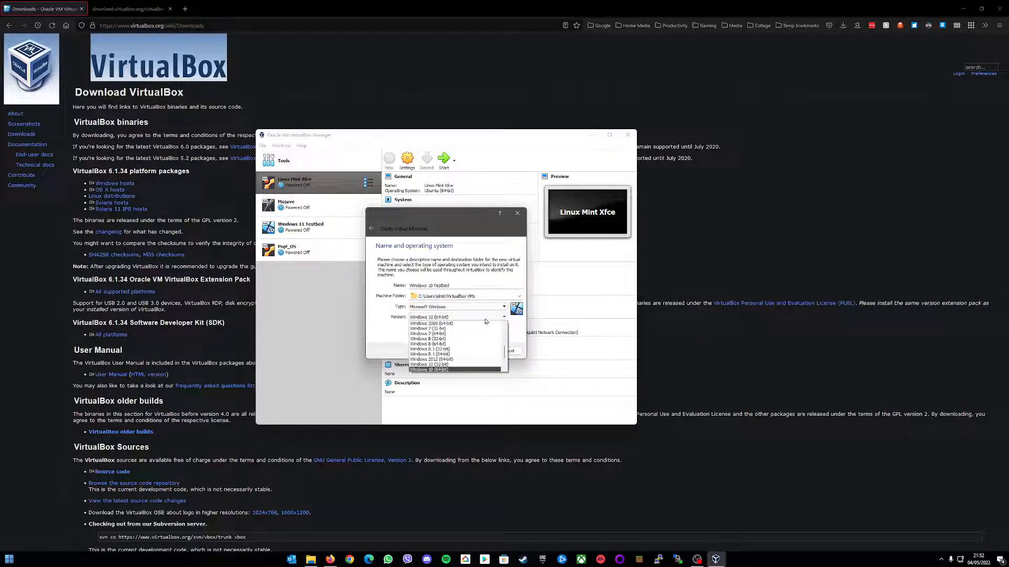
click(450, 371)
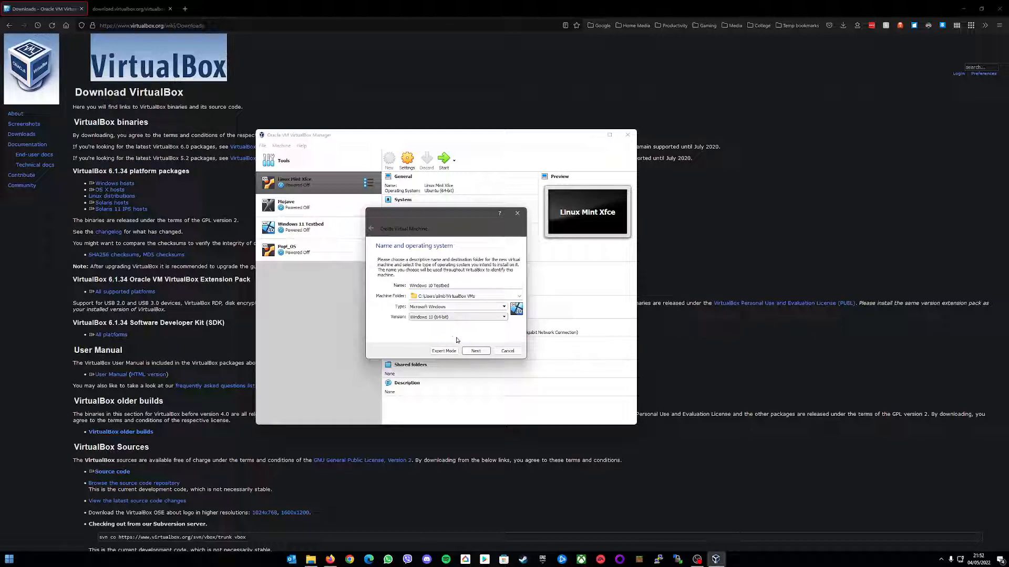
key(Return)
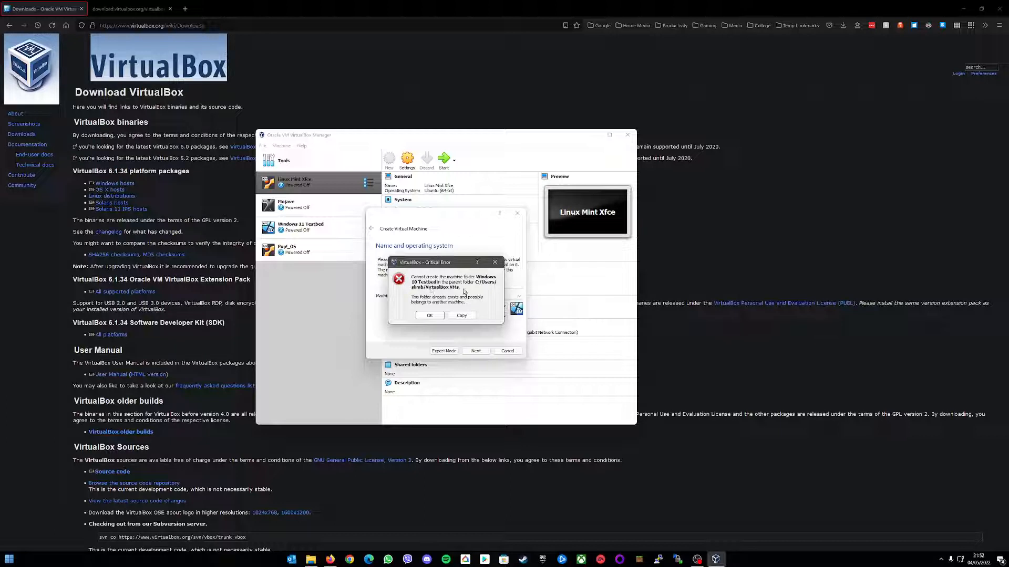
click(429, 316)
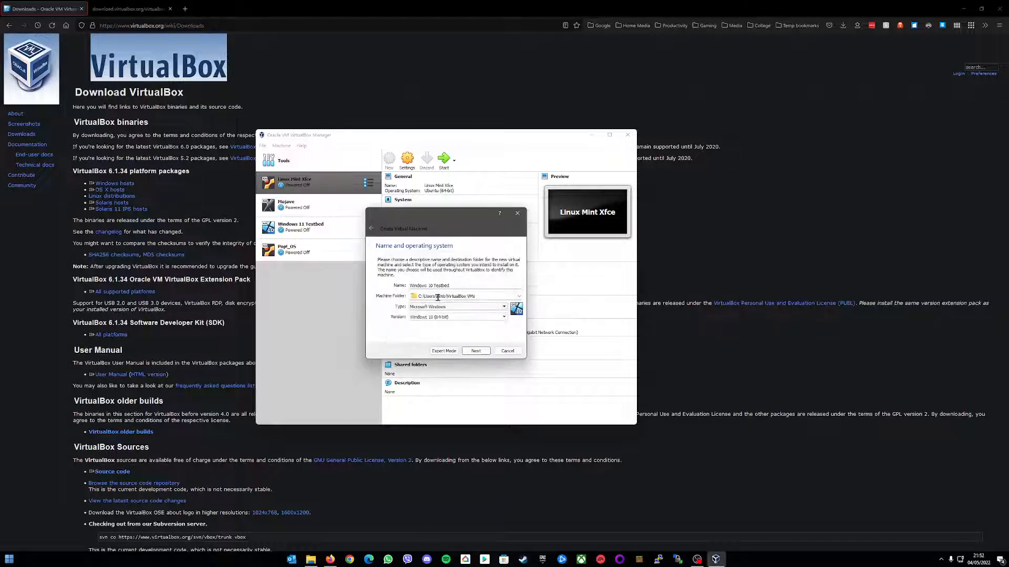
- Create a "YouTube Testbed" folder inside VirtualBox VMs and select it as the machine folder
click(486, 297)
click(518, 296)
click(468, 310)
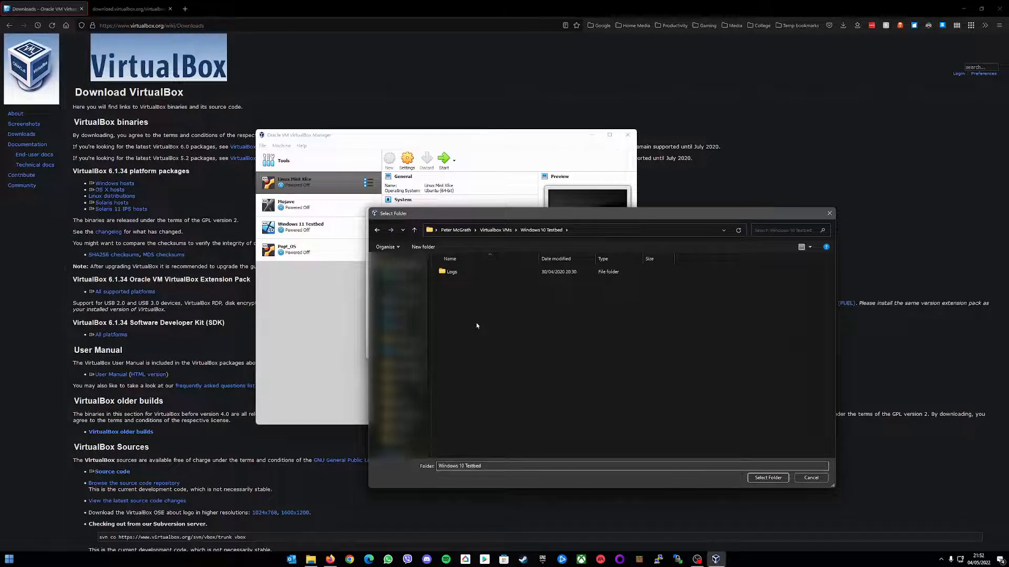
click(422, 247)
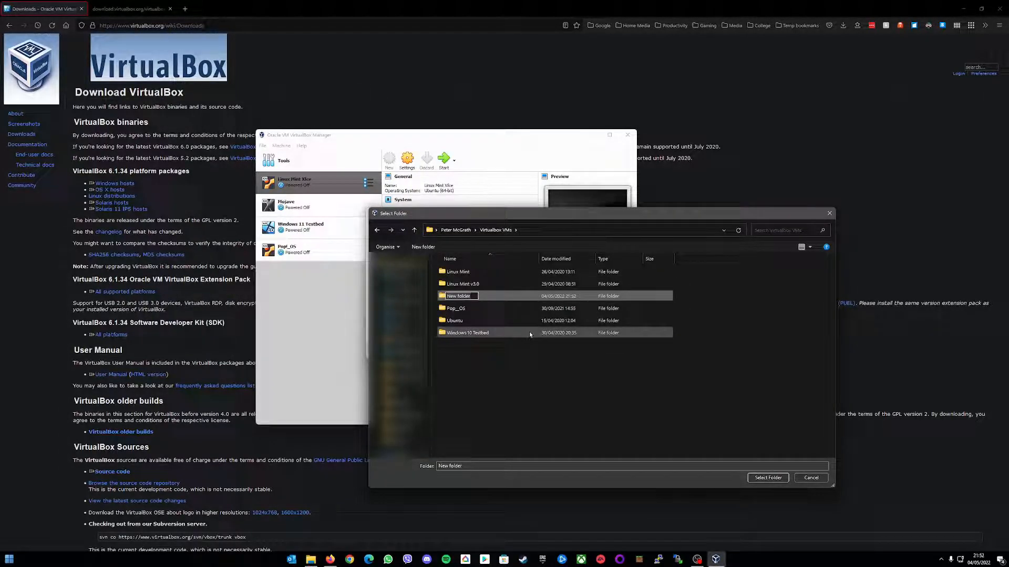
text(YouTube Testbed)
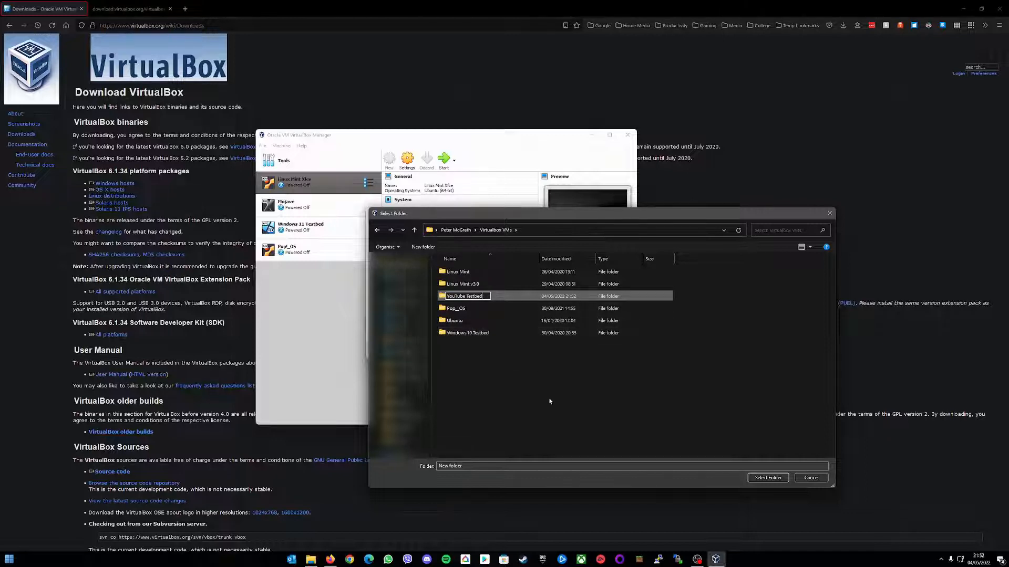
key(Return)
click(768, 478)
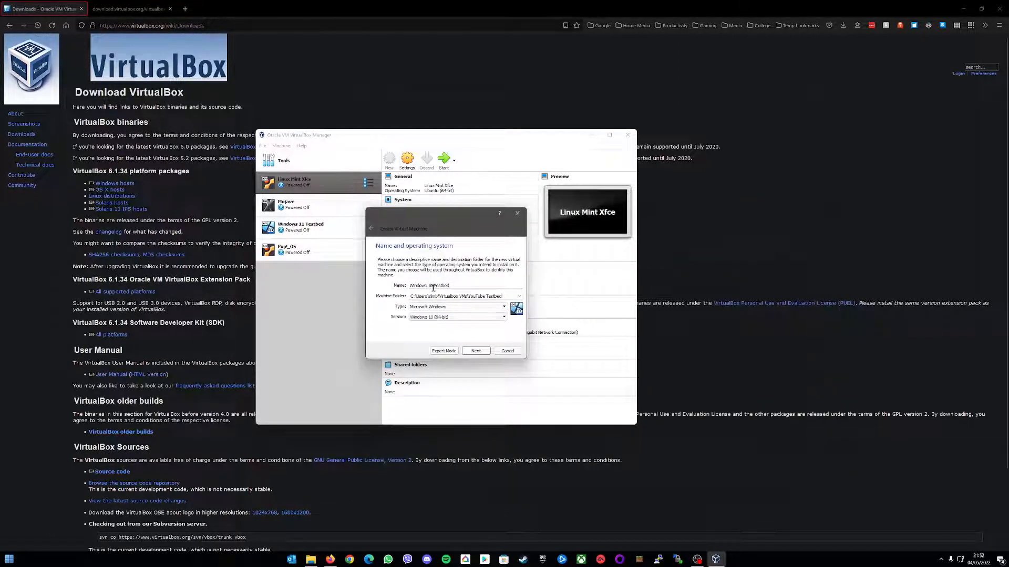
- Rename the new virtual machine as "Youtube Testbed" and continue to its memory size
drag(433, 288, 391, 289)
text(Youtube)
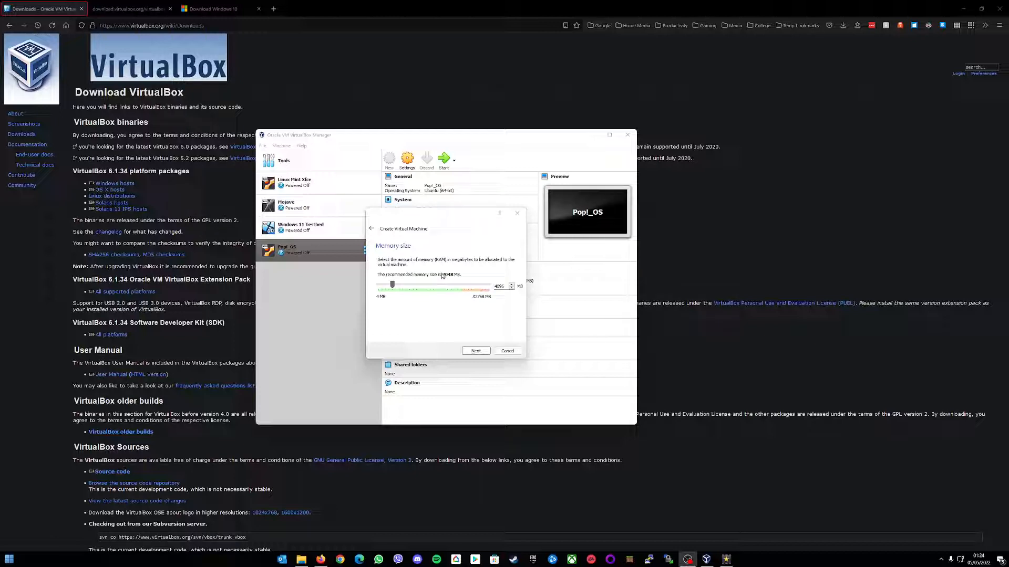
click(371, 230)
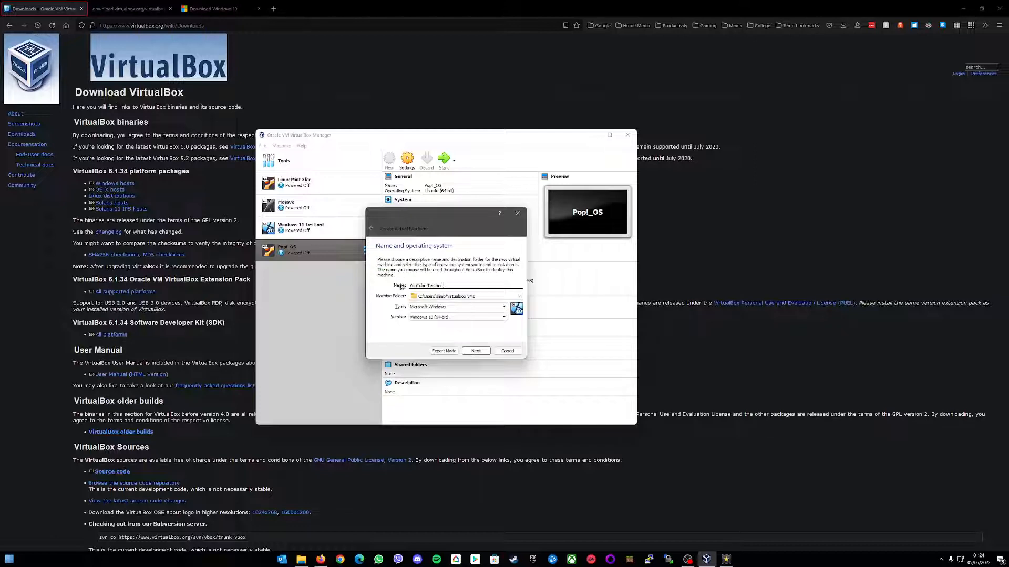
triple_click(443, 284)
click(482, 351)
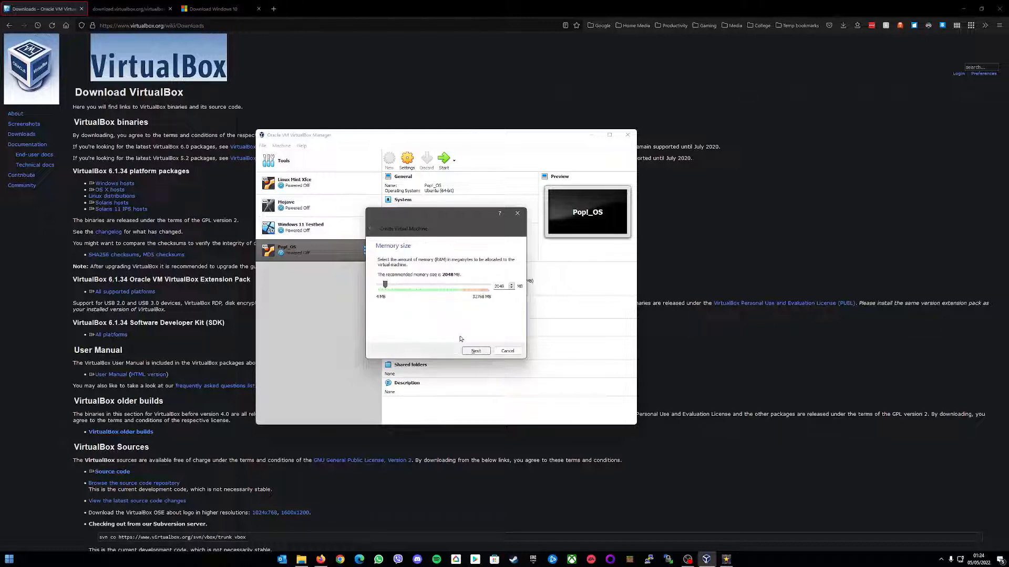
- Set the memory size to 4096 MB and proceed with creating a virtual hard disk now
double_click(500, 284)
text(4096)
click(476, 353)
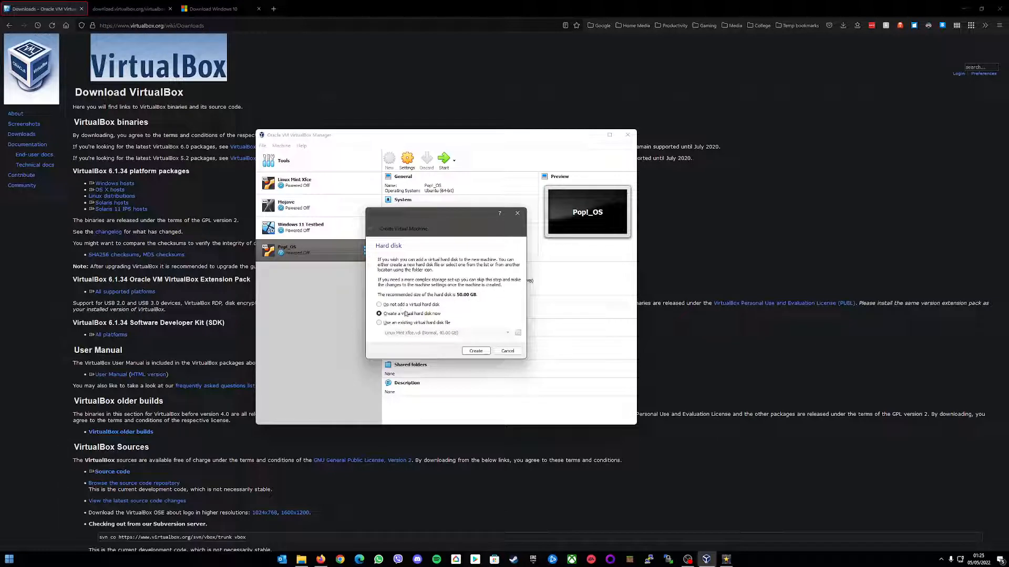
click(477, 351)
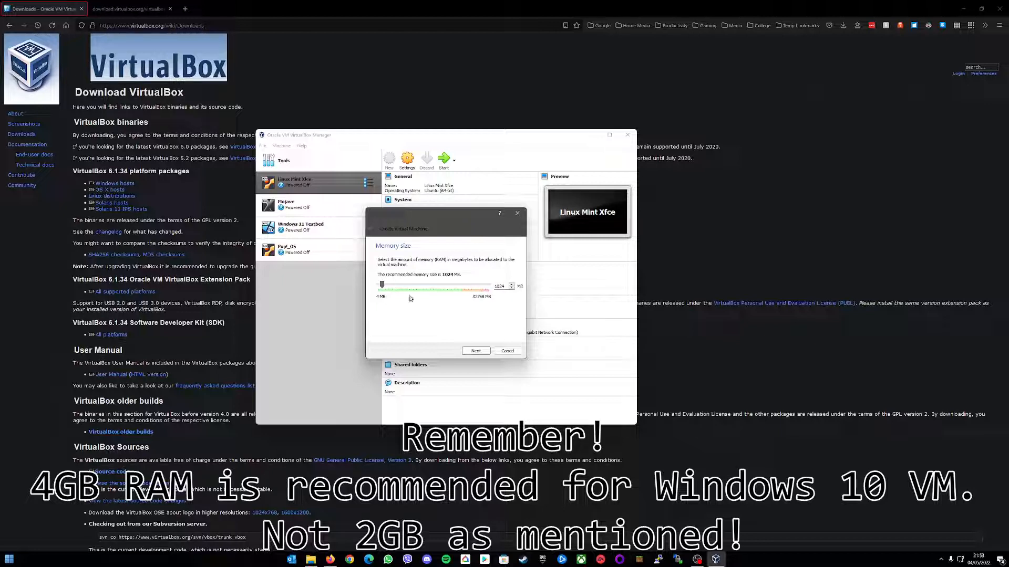
- Set the virtual machine's memory size to 2048 MB
double_click(502, 286)
text(2048)
double_click(500, 287)
click(504, 285)
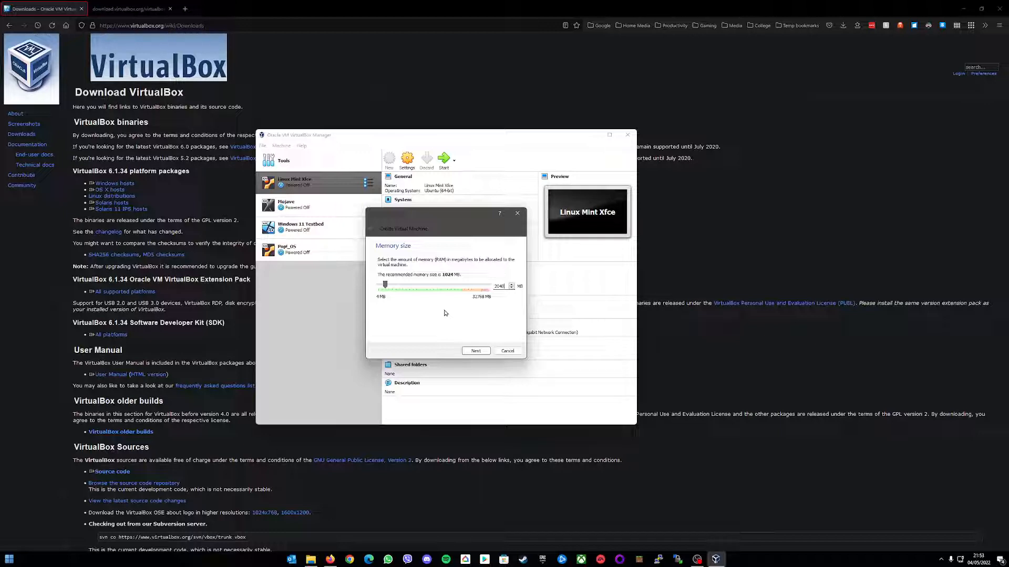
- Check the host computer's installed and used memory in Task Manager, and close it
right_click(254, 562)
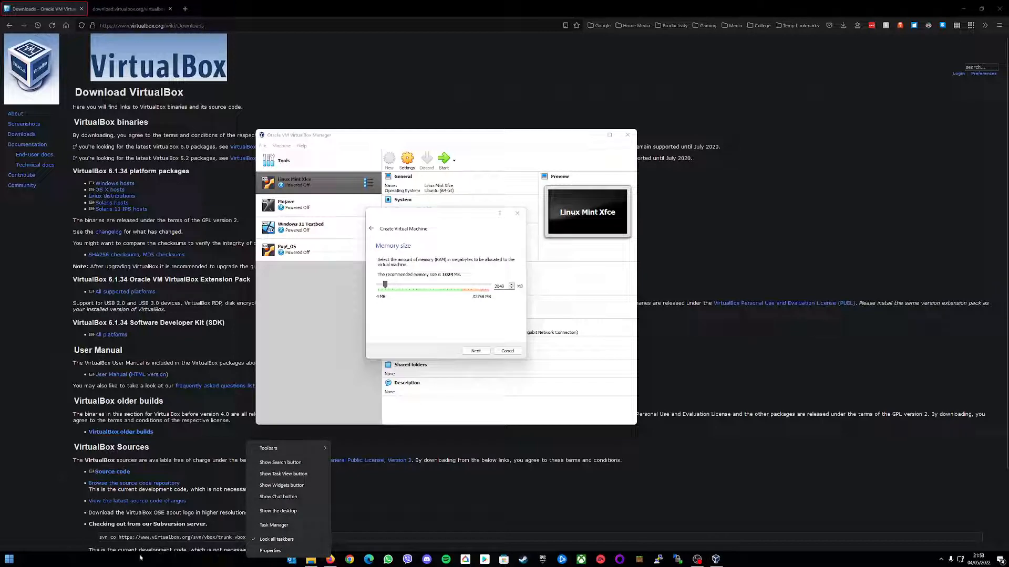
click(272, 526)
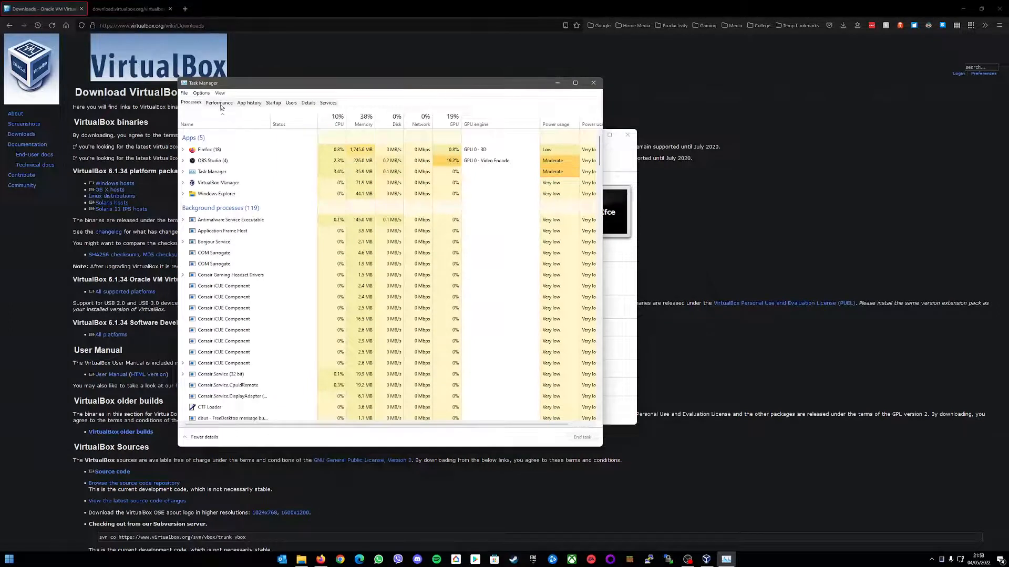
click(215, 105)
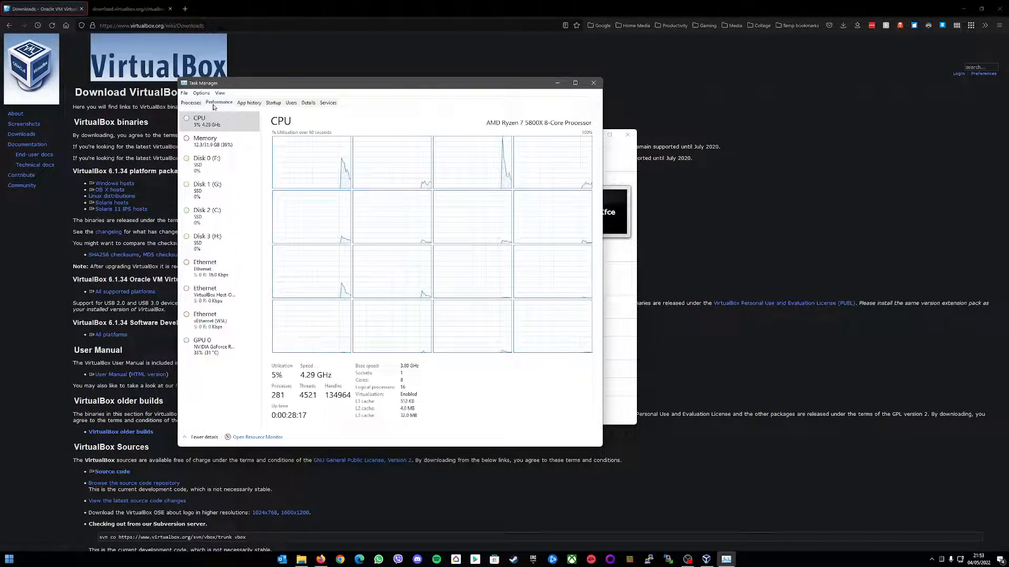
click(215, 141)
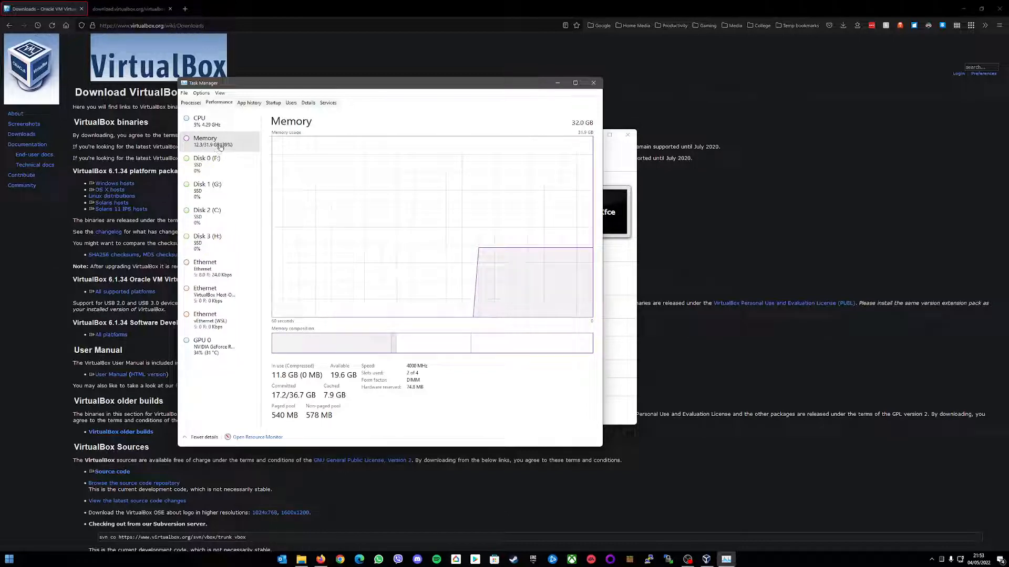
click(593, 83)
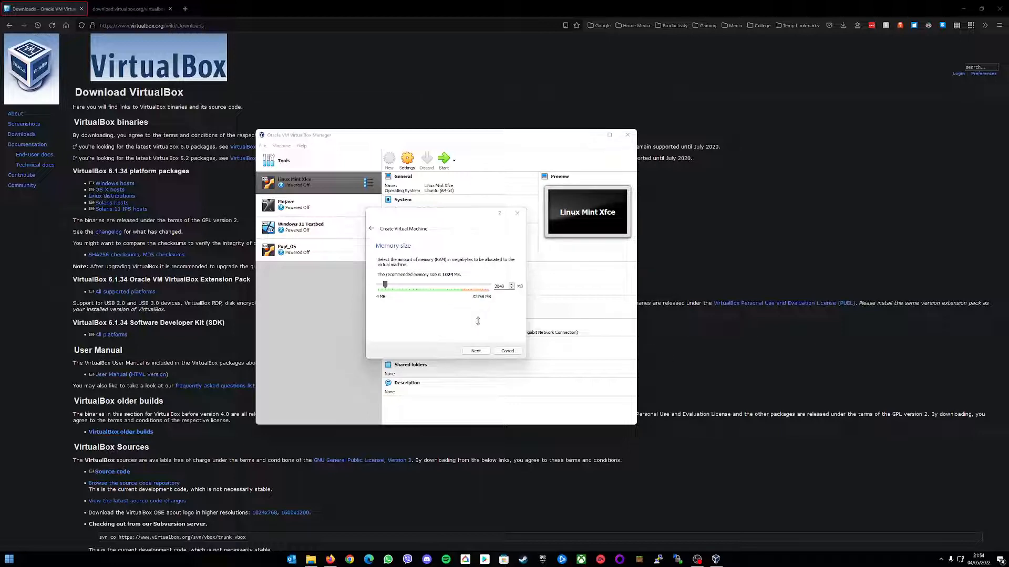
- Accept the memory size and choose to create a virtual hard disk now as a VDI (VirtualBox Disk Image)
click(474, 352)
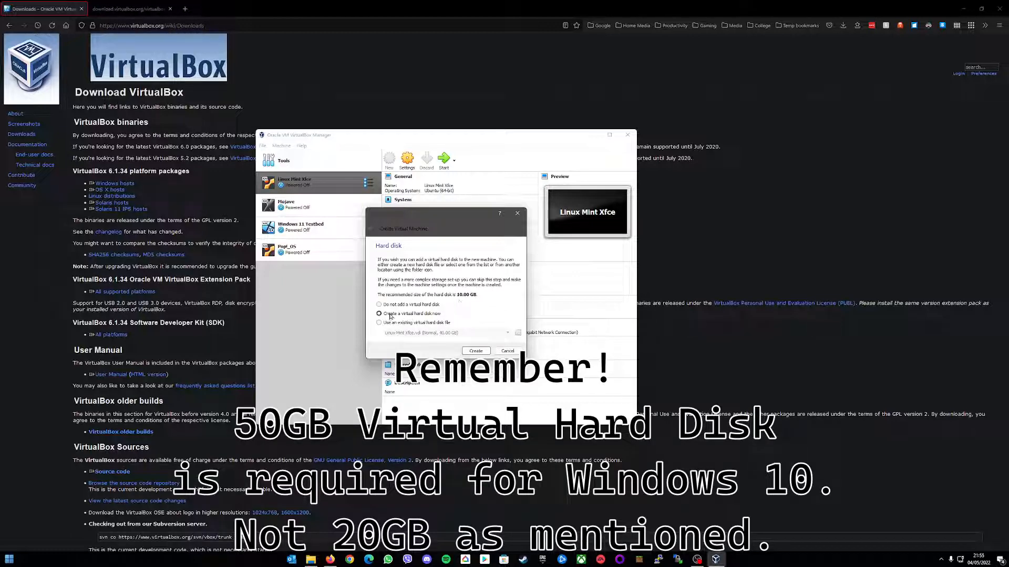
click(421, 314)
click(475, 351)
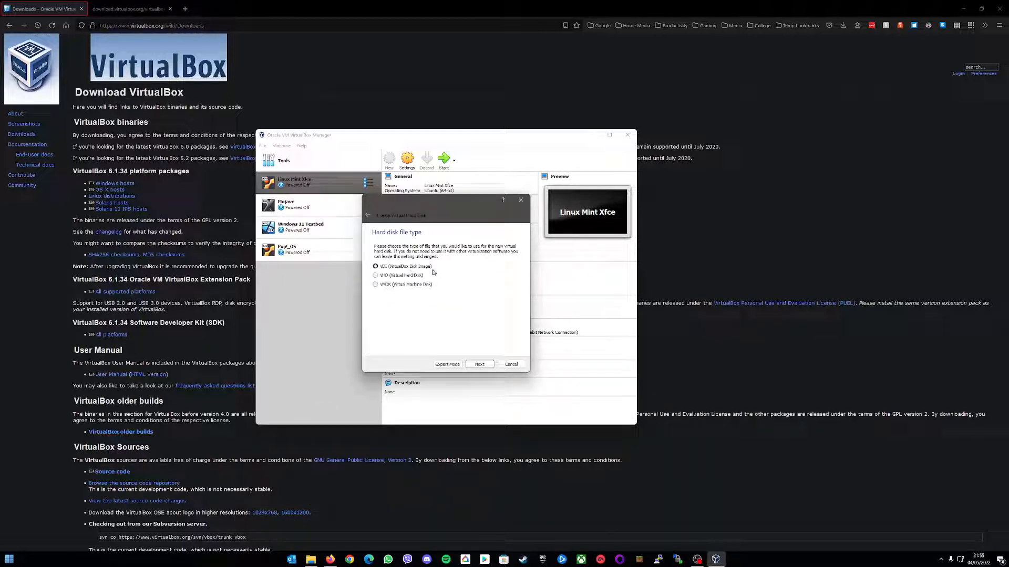
click(484, 365)
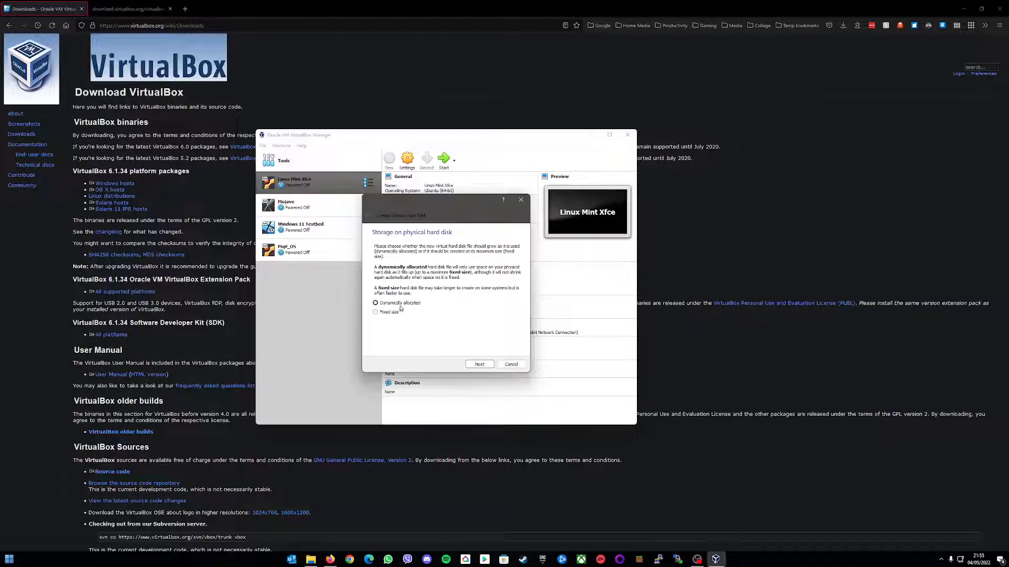
- Choose fixed-size storage for the virtual hard disk and create it with a size of 20 GB
click(376, 313)
click(484, 365)
click(508, 287)
key(BackSpace)
text(2)
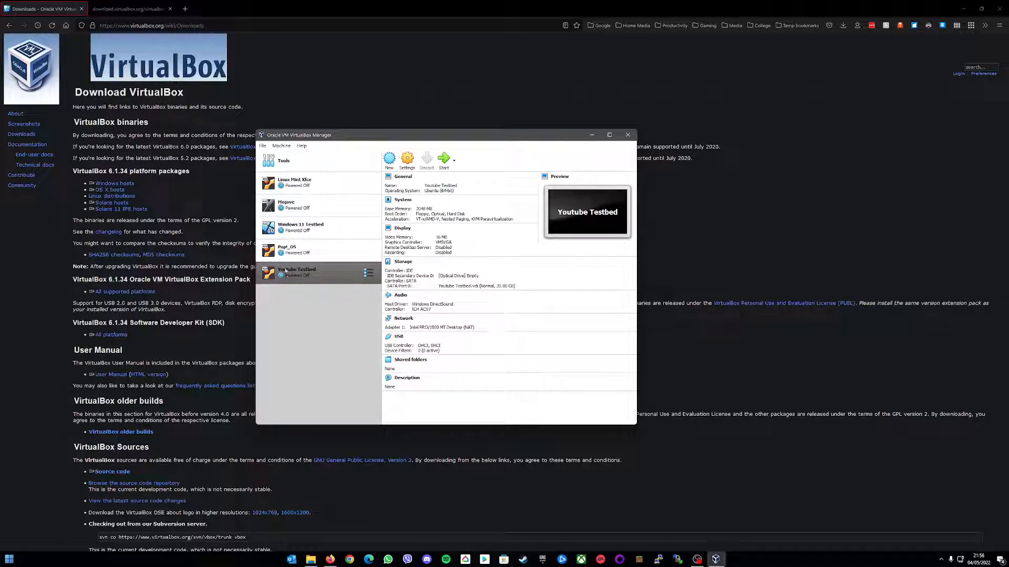
- In the Youtube Testbed machine's settings, change the type to Microsoft Windows and the version to Windows 10 (64-bit)
click(411, 164)
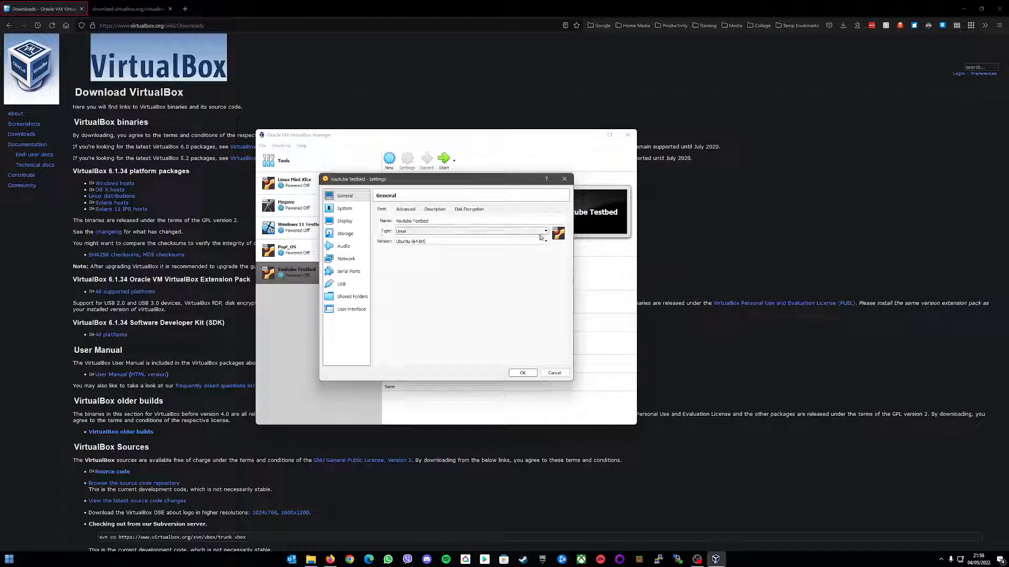
click(446, 232)
click(424, 238)
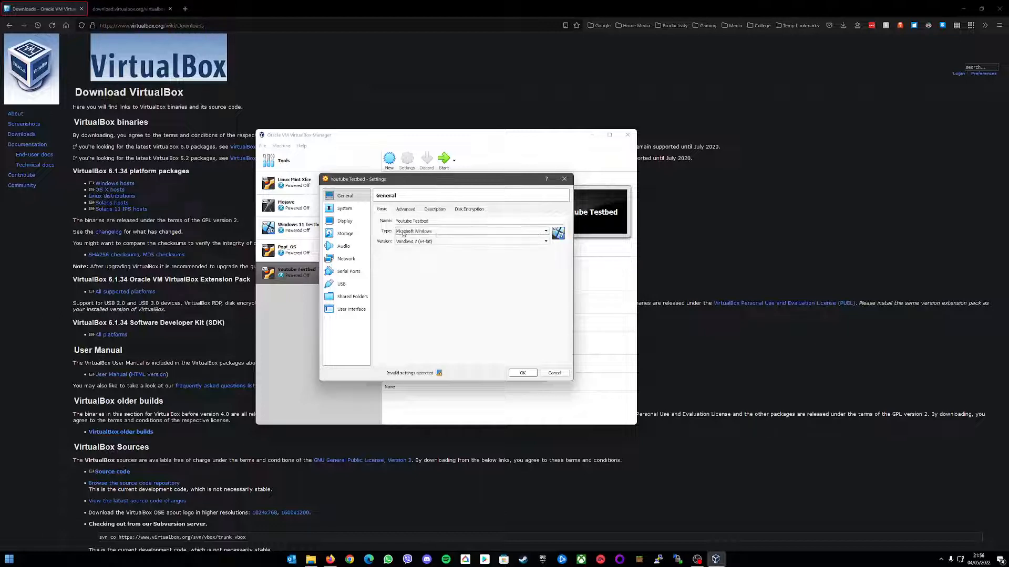
click(545, 242)
scroll(465, 268, down, 4)
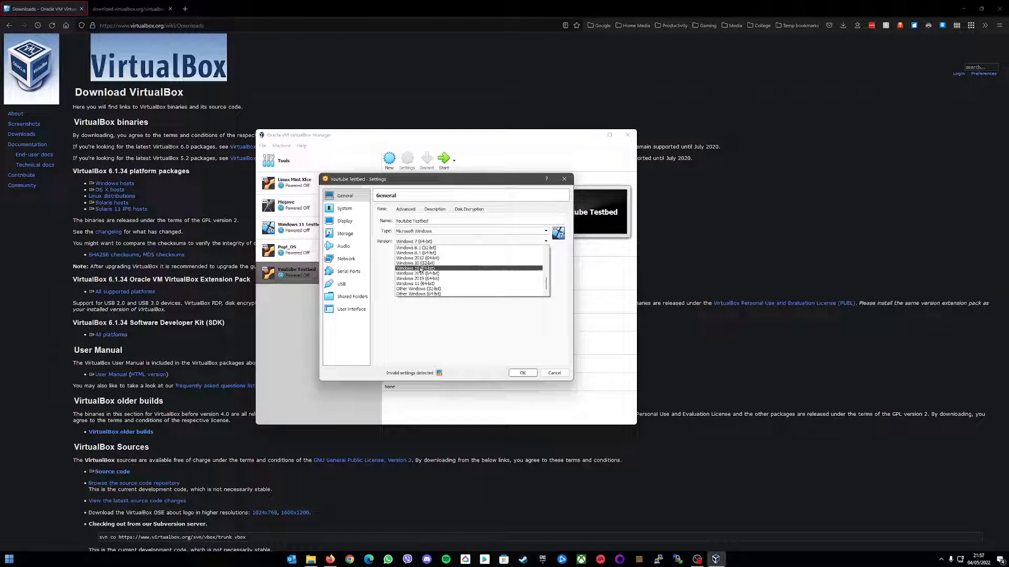
click(437, 269)
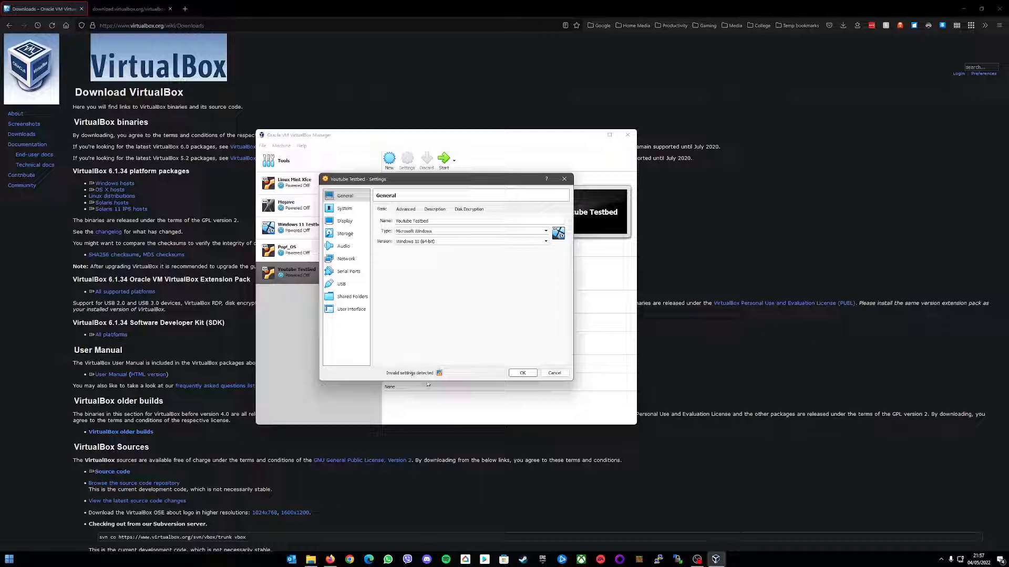
- Examine the Youtube Testbed machine's advanced options, description and disk encryption in its general settings
mouse_move(442, 375)
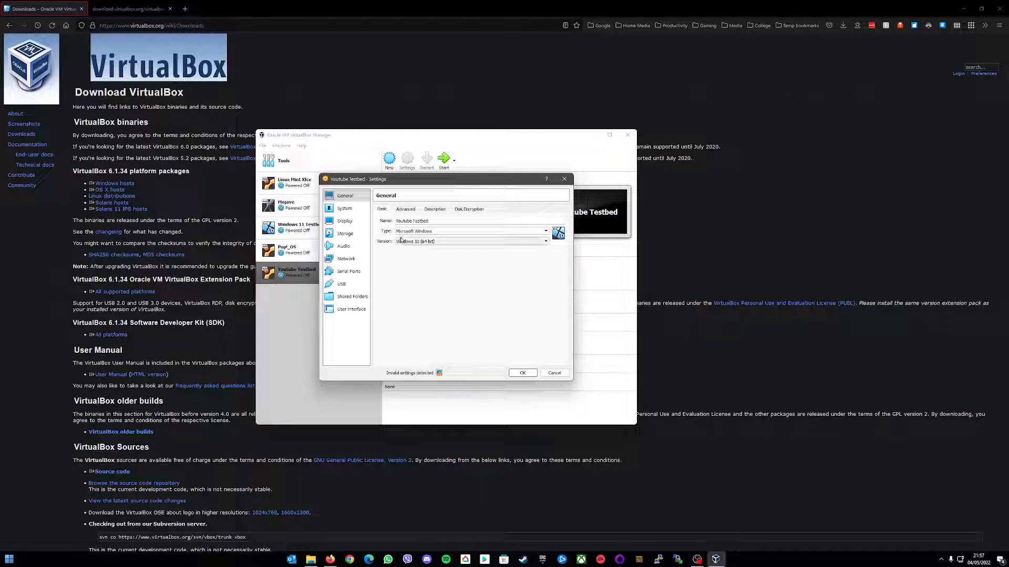
click(406, 210)
click(382, 209)
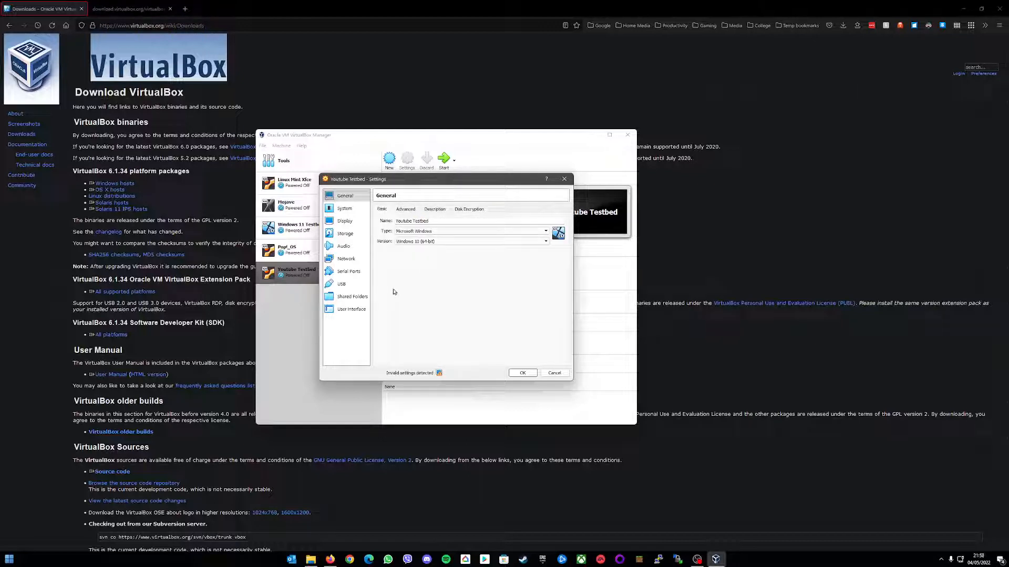
click(406, 210)
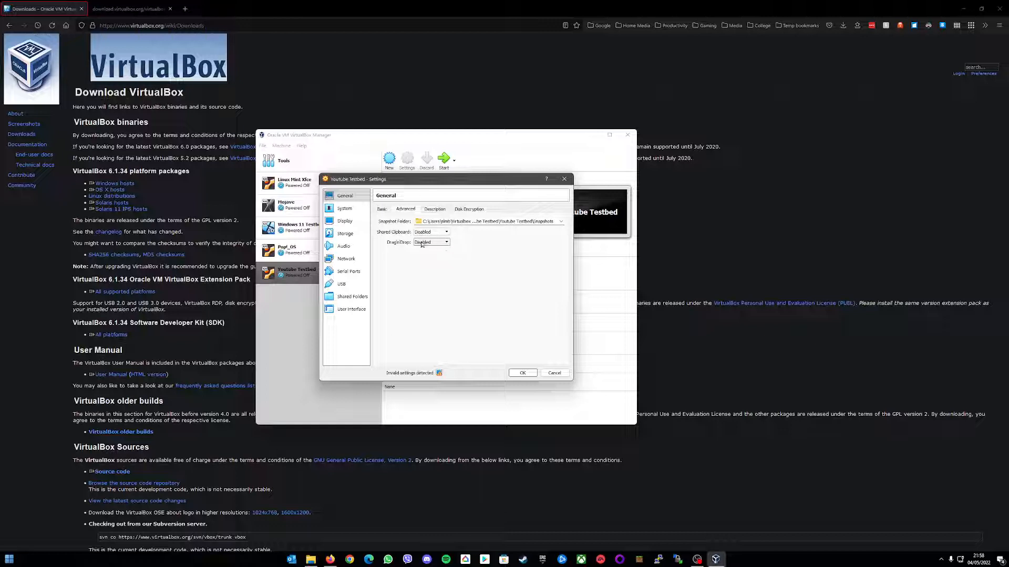
click(434, 210)
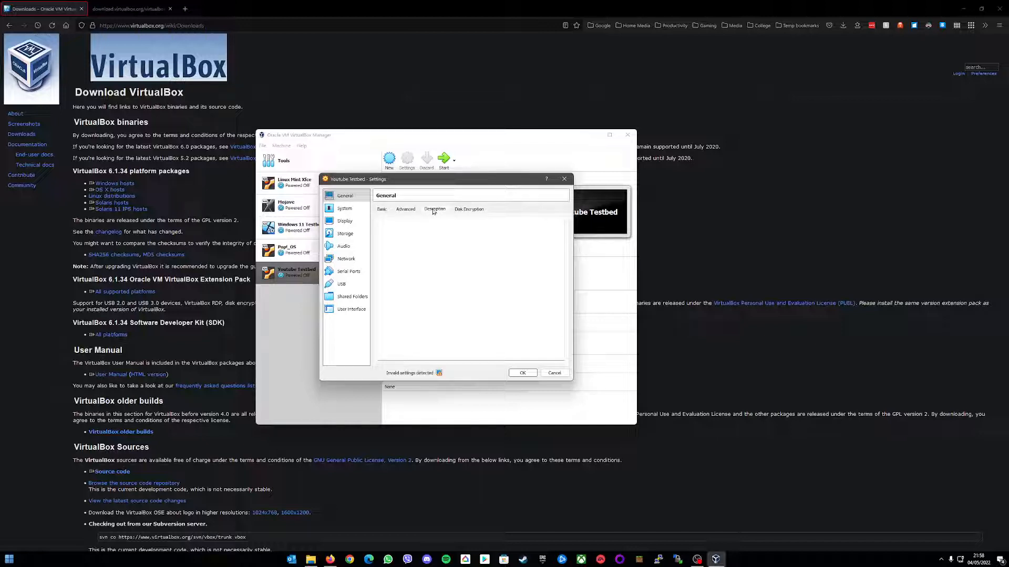
click(470, 211)
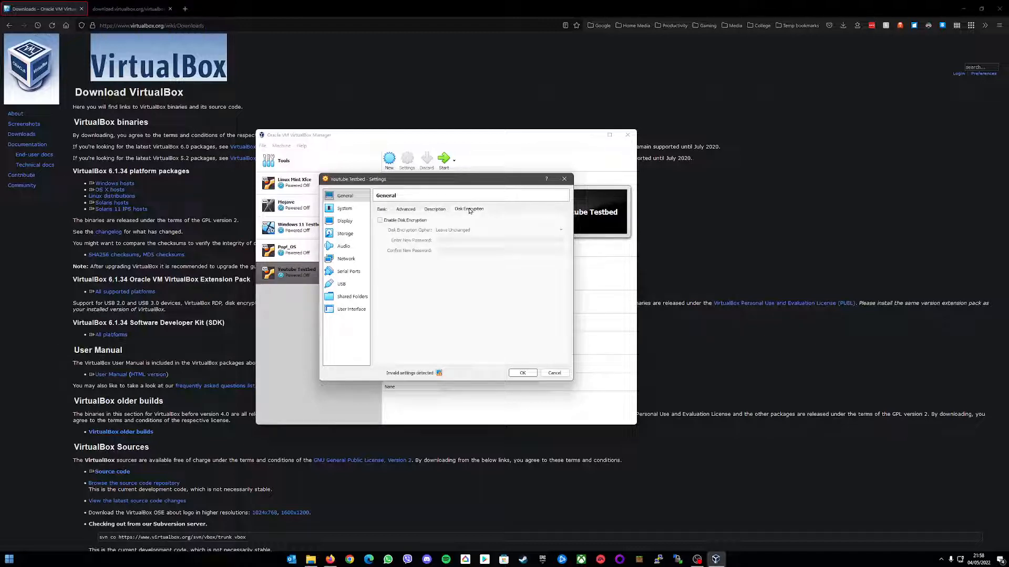
click(438, 209)
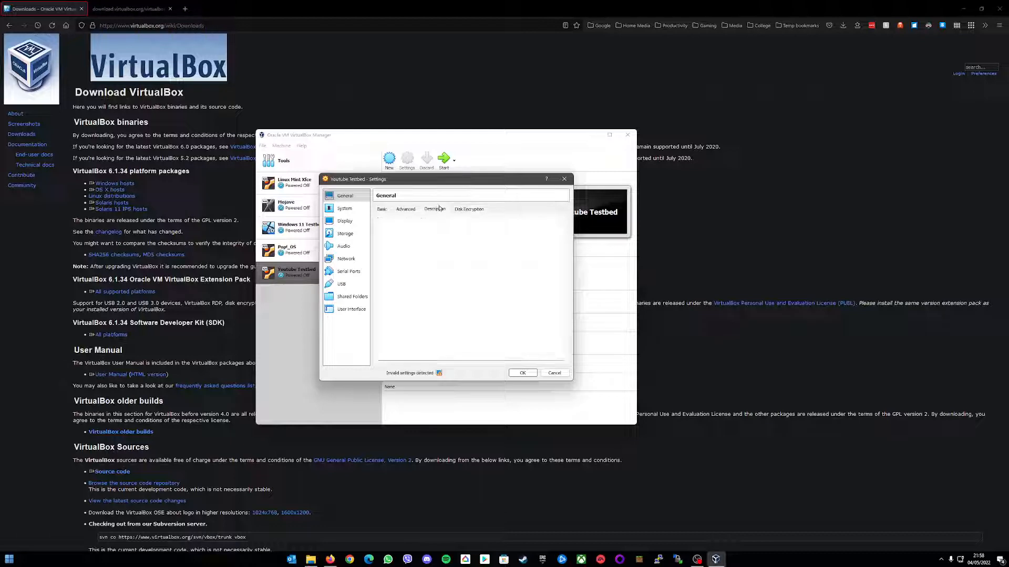
click(472, 213)
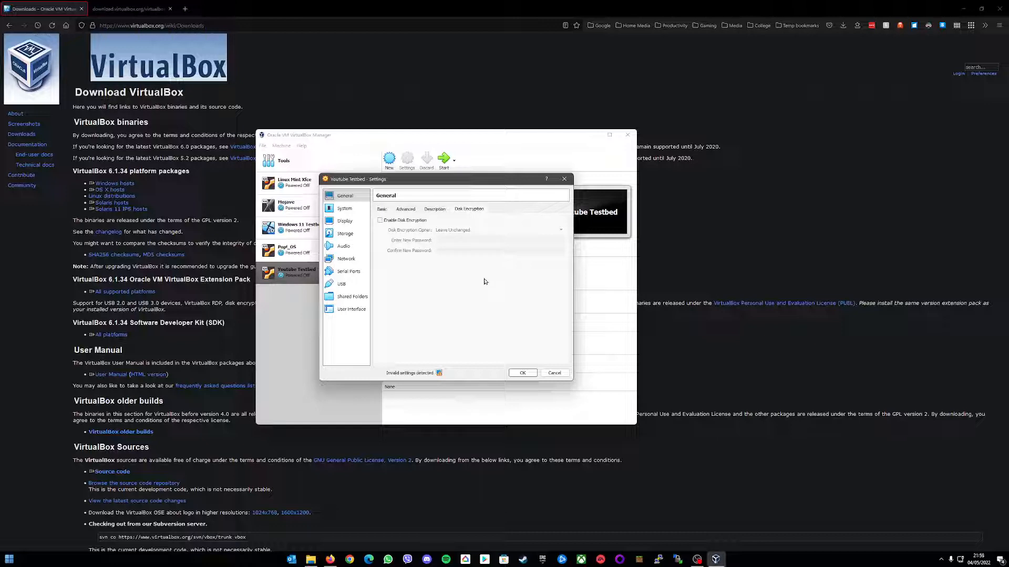
click(436, 211)
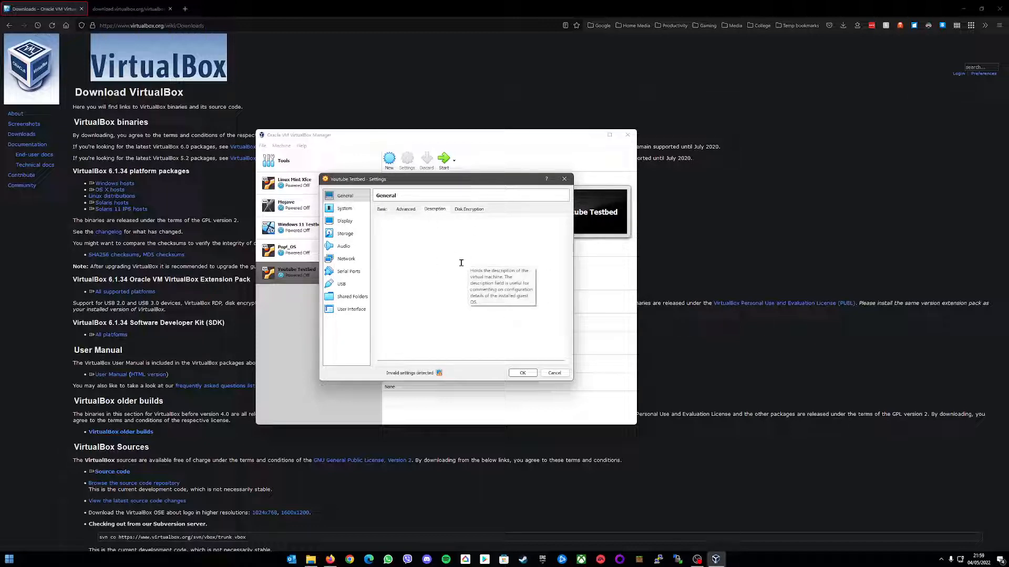
- Set the virtual machine's processor count to 4 CPUs in the system settings
click(351, 209)
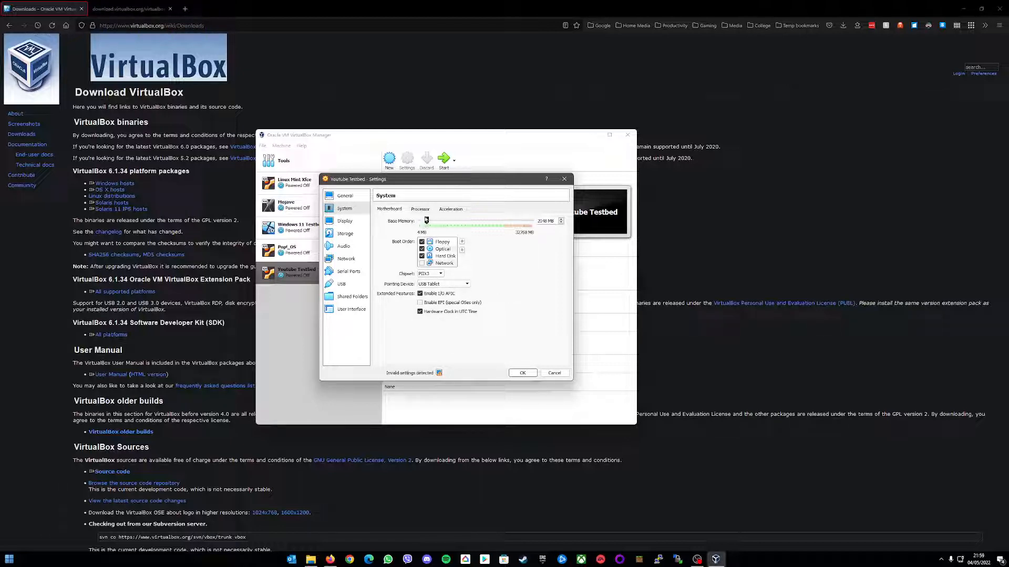
click(422, 209)
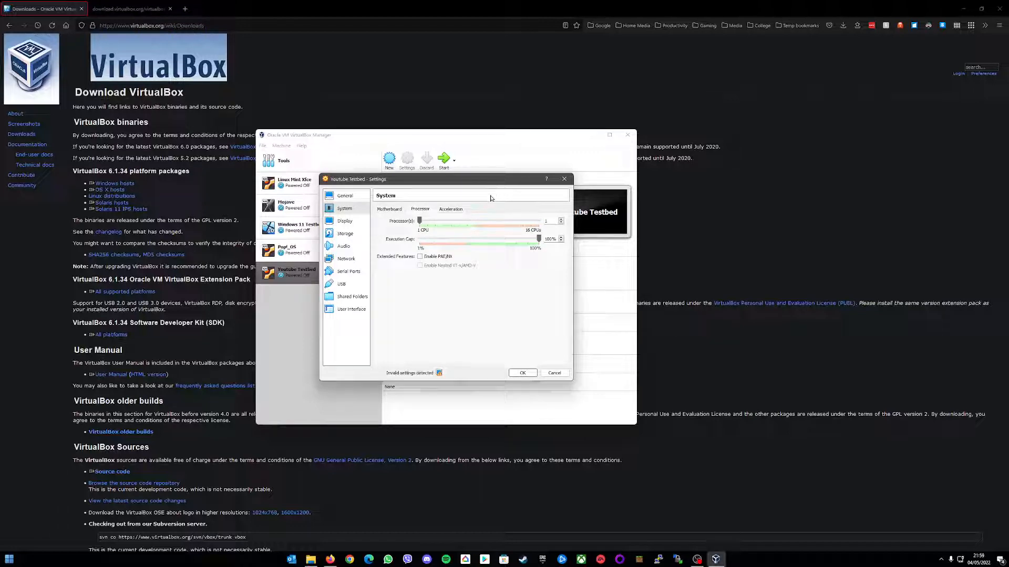
click(429, 222)
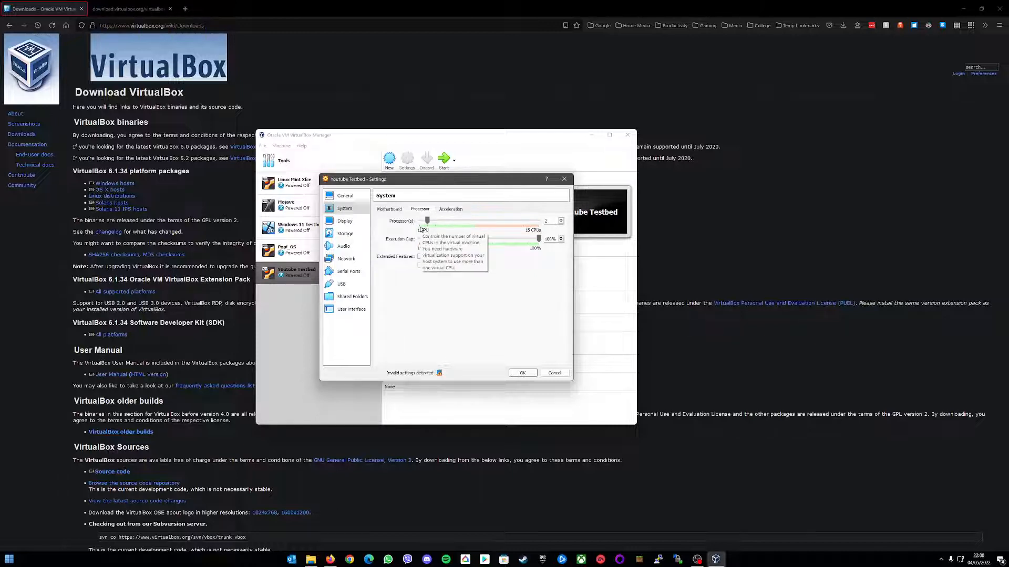
click(447, 223)
click(447, 222)
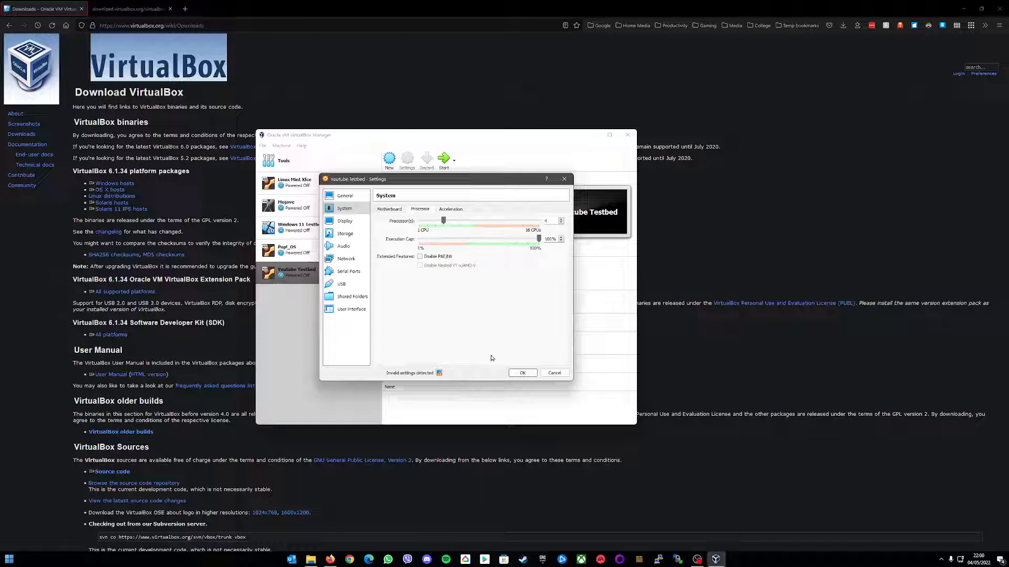
- Check the host computer's CPU cores and overall utilisation in Task Manager, and close it
right_click(757, 559)
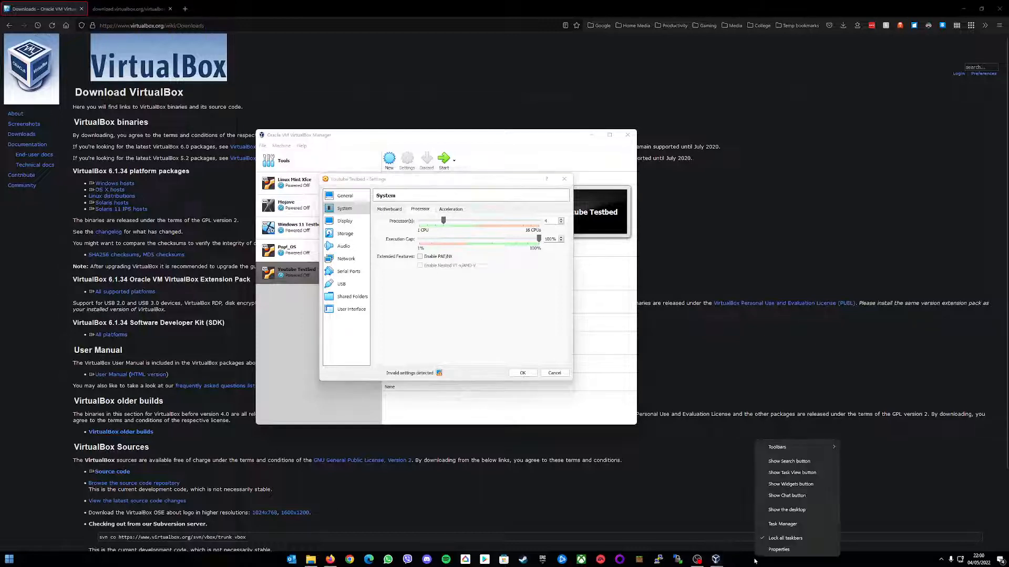
click(782, 524)
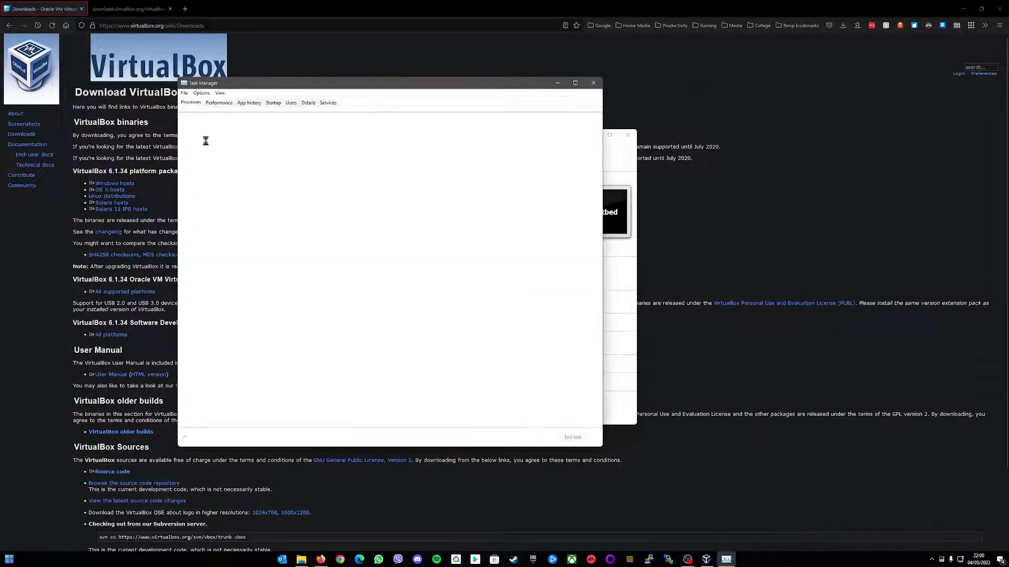
click(219, 103)
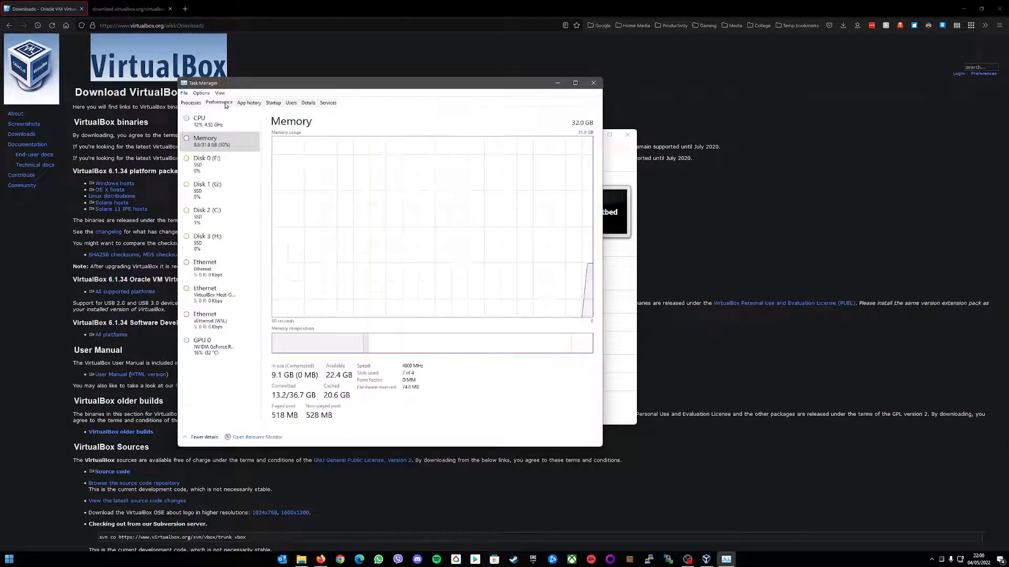
click(220, 121)
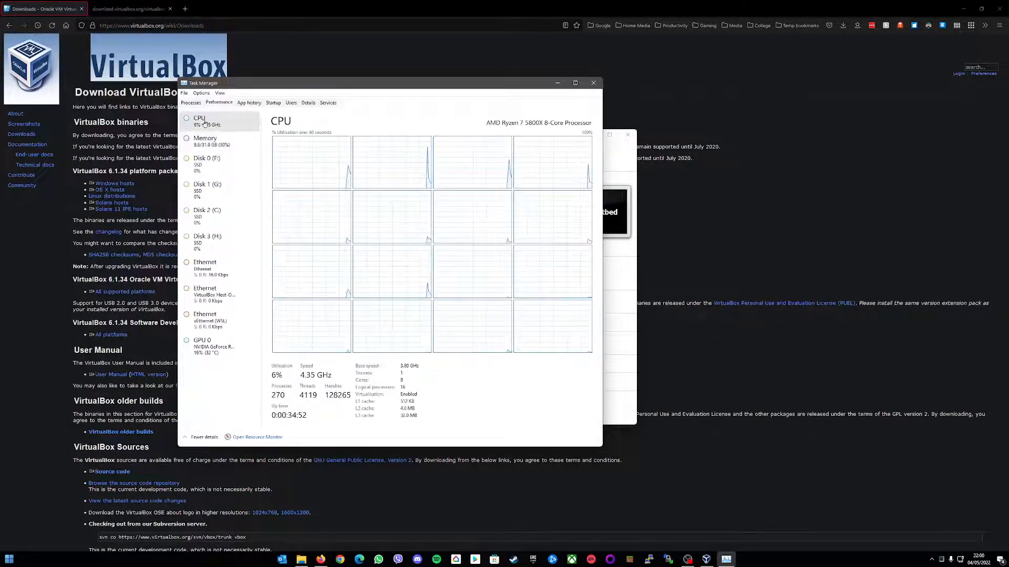
right_click(396, 169)
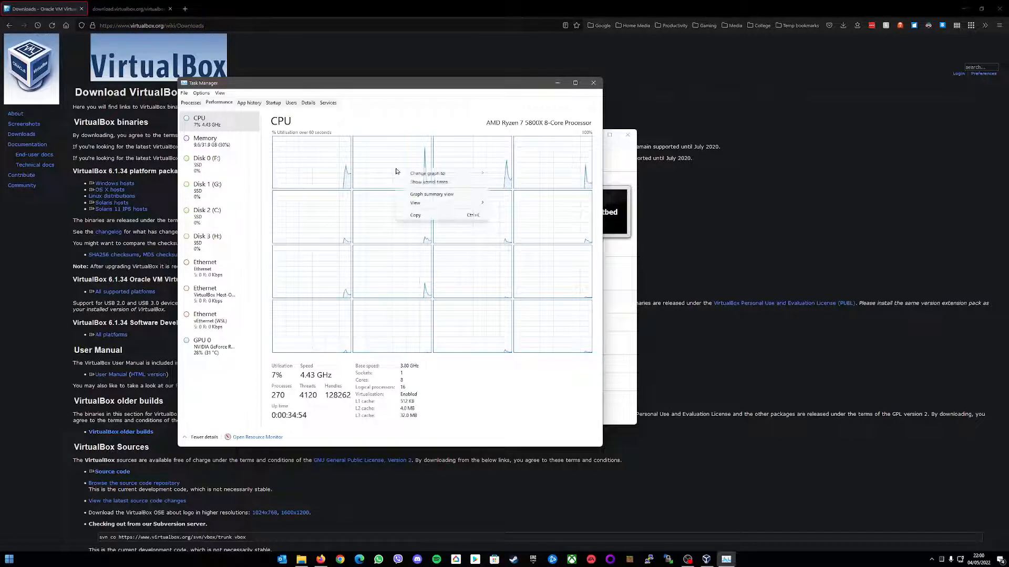
mouse_move(445, 175)
click(520, 173)
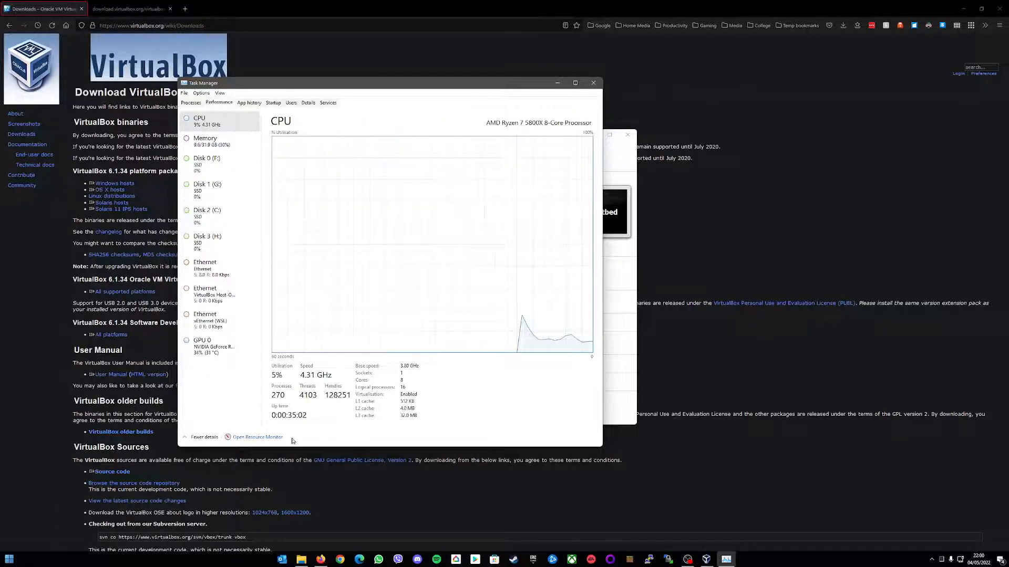
click(200, 437)
drag(233, 88, 175, 166)
click(127, 290)
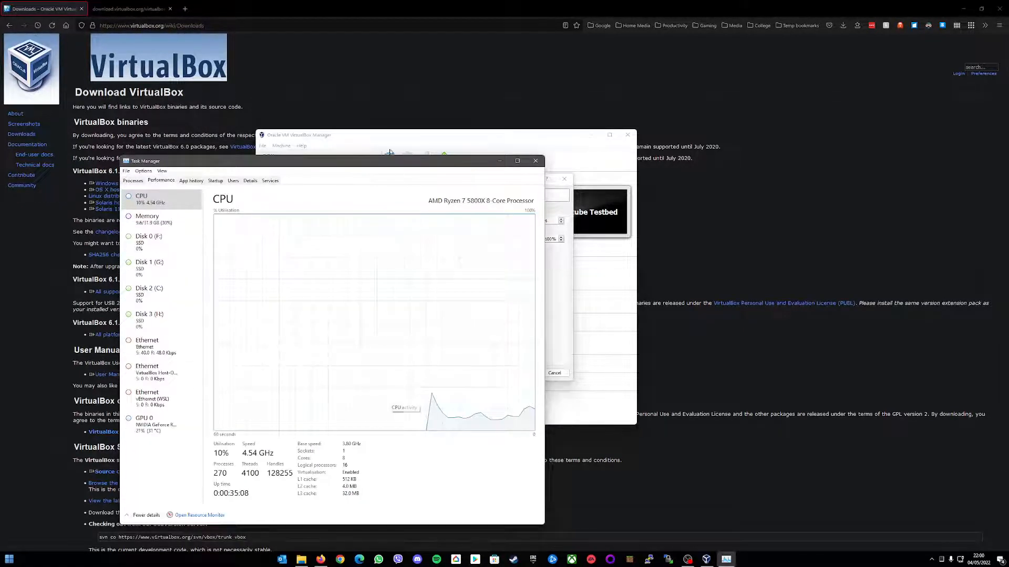
drag(387, 161, 425, 103)
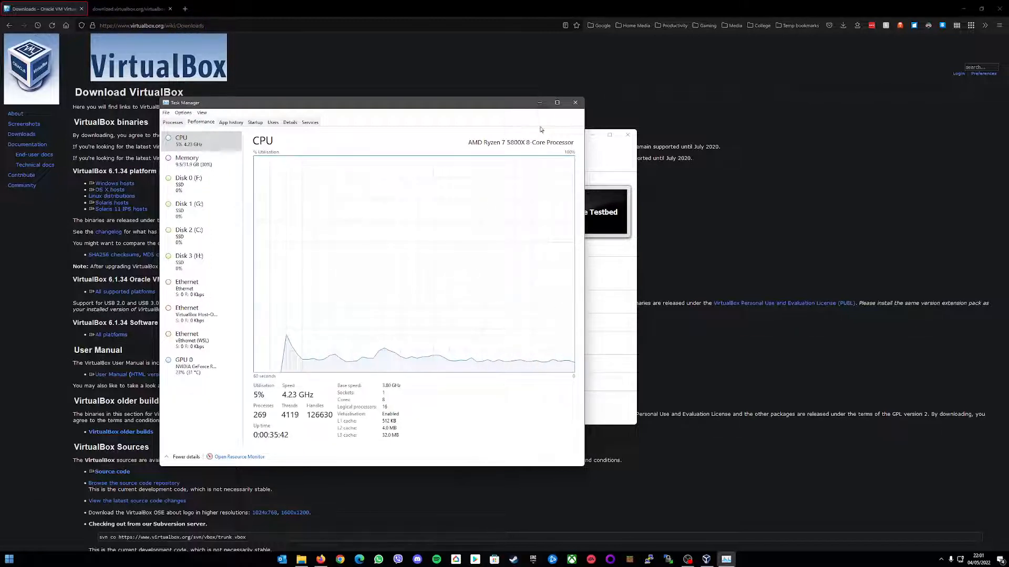
click(574, 102)
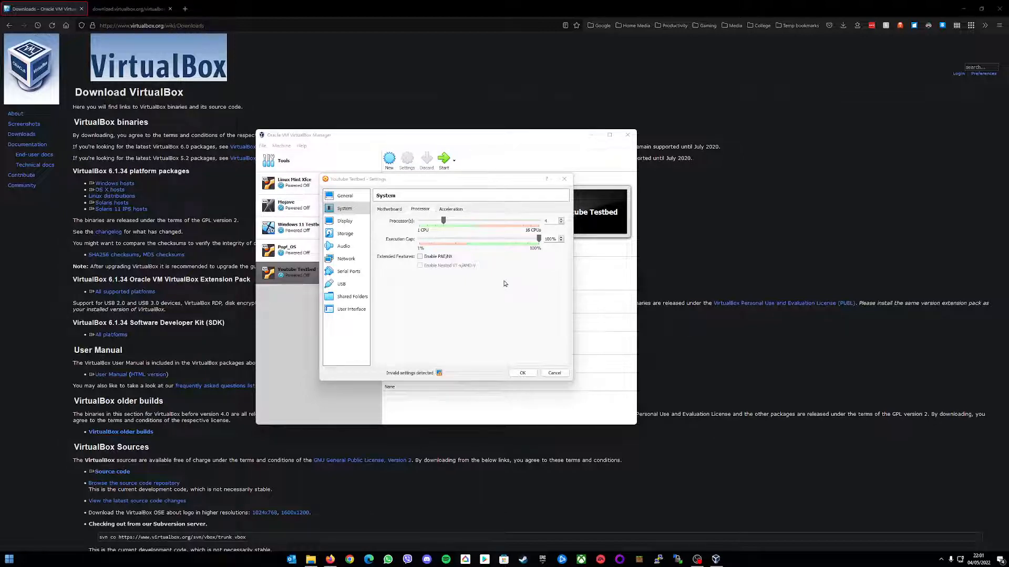
- Enable 3D acceleration with 256 MB of video memory for the machine's display, and save the machine settings
click(453, 211)
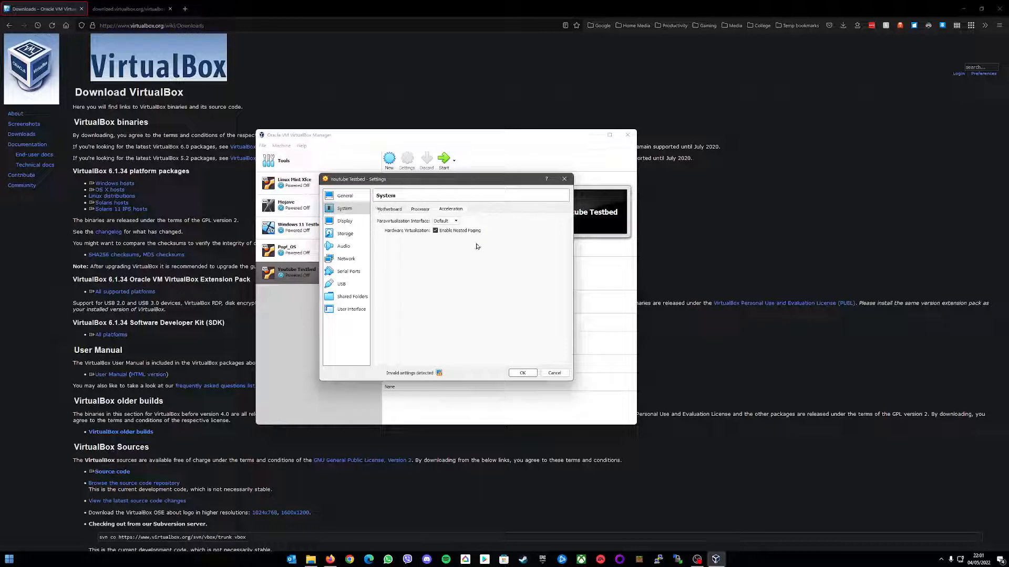
click(389, 209)
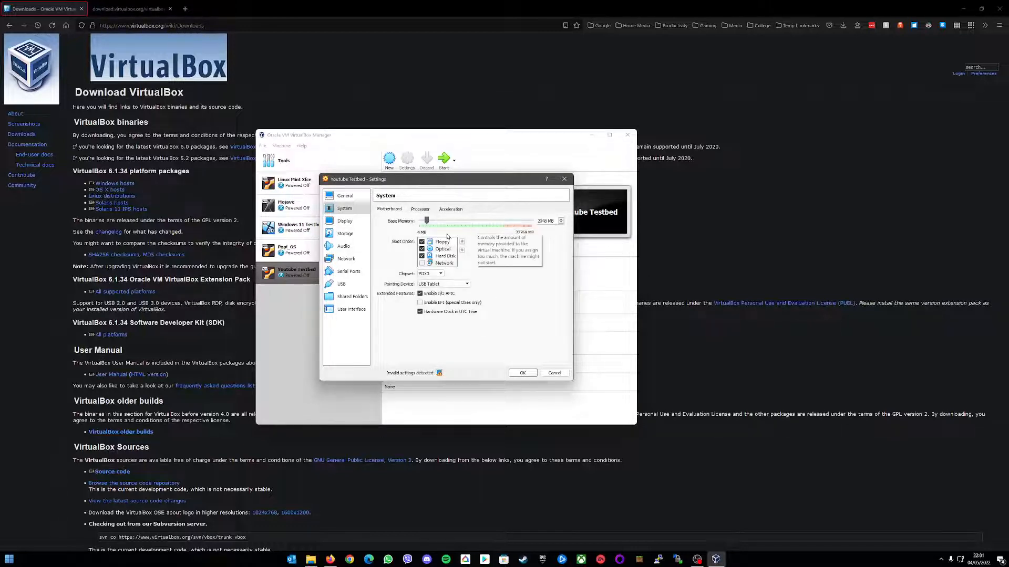
click(341, 221)
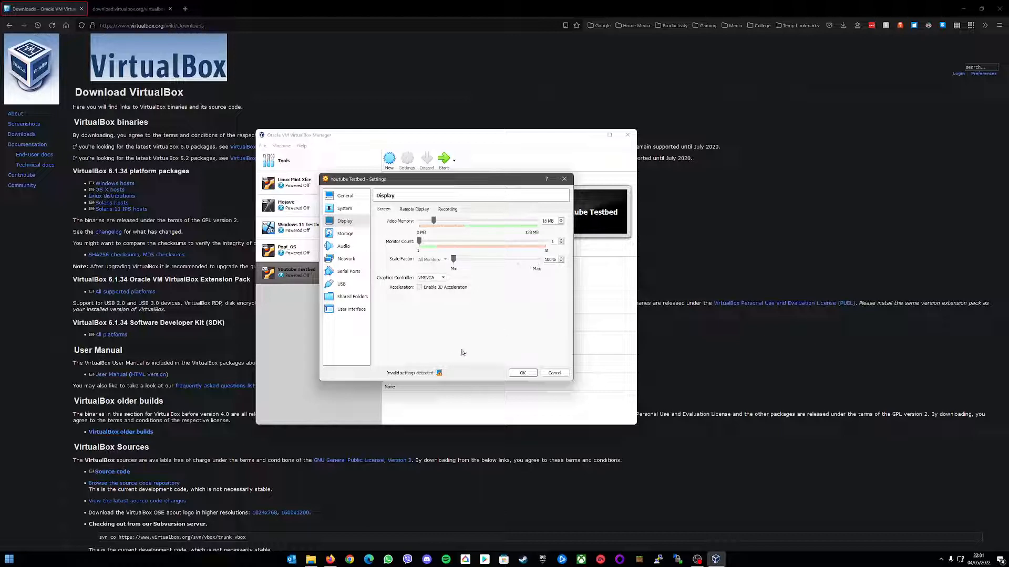
mouse_move(438, 374)
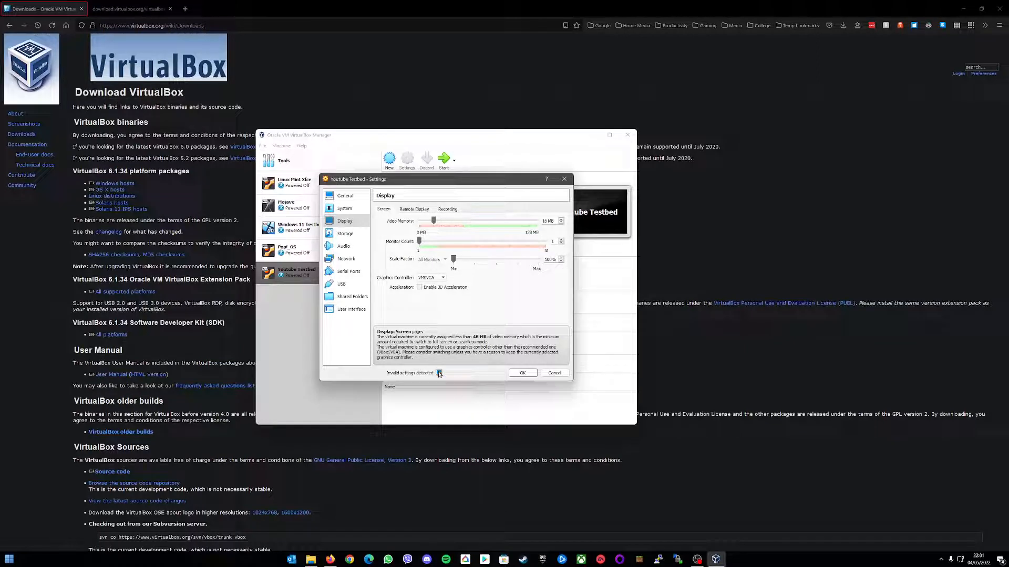
drag(434, 221, 556, 222)
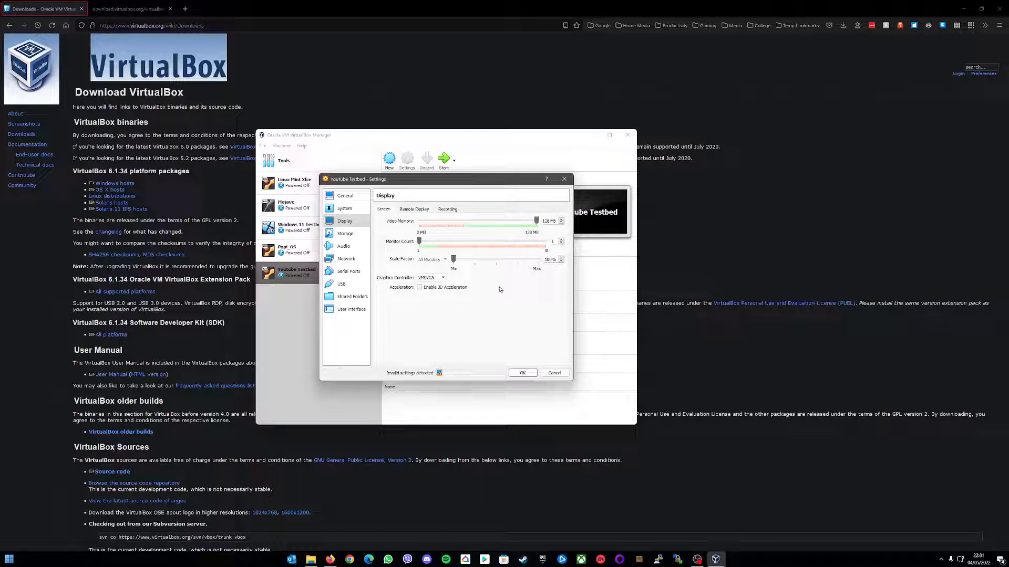
click(420, 289)
drag(477, 221, 537, 221)
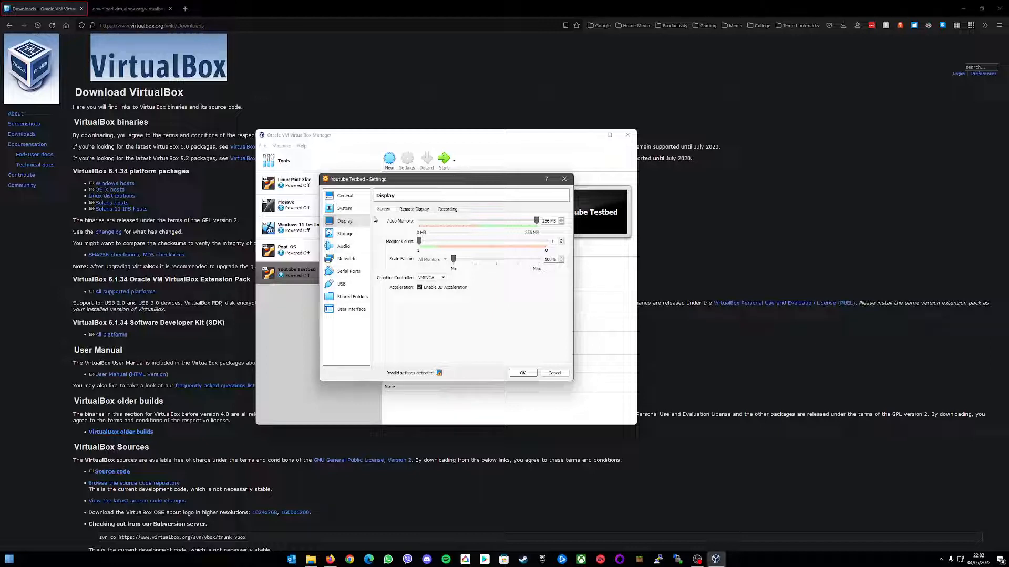
click(344, 284)
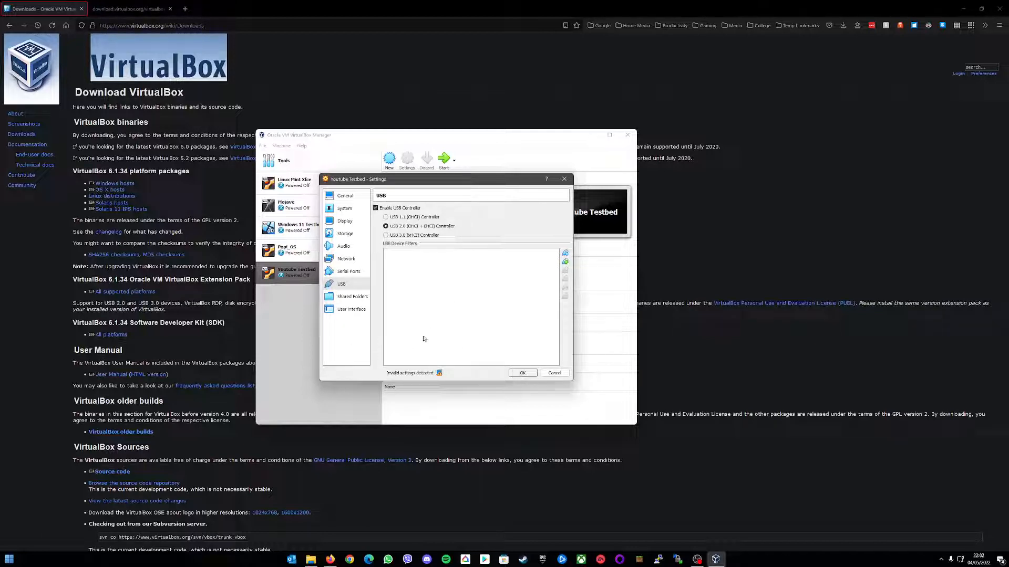
click(523, 373)
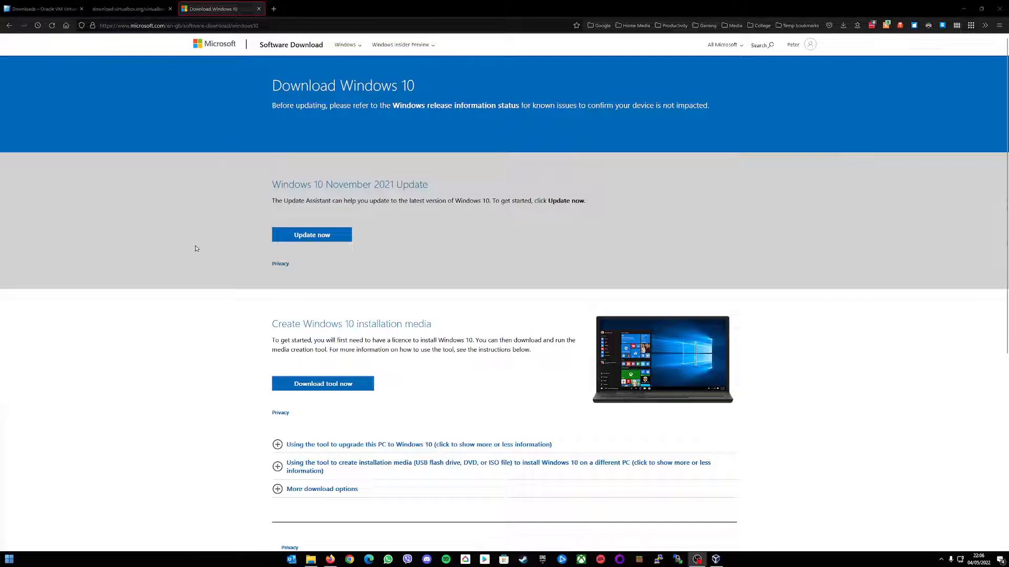
- On Microsoft's Download Windows 10 page in the browser, expand the instructions for creating installation media and read the ISO file option
drag(272, 326, 446, 326)
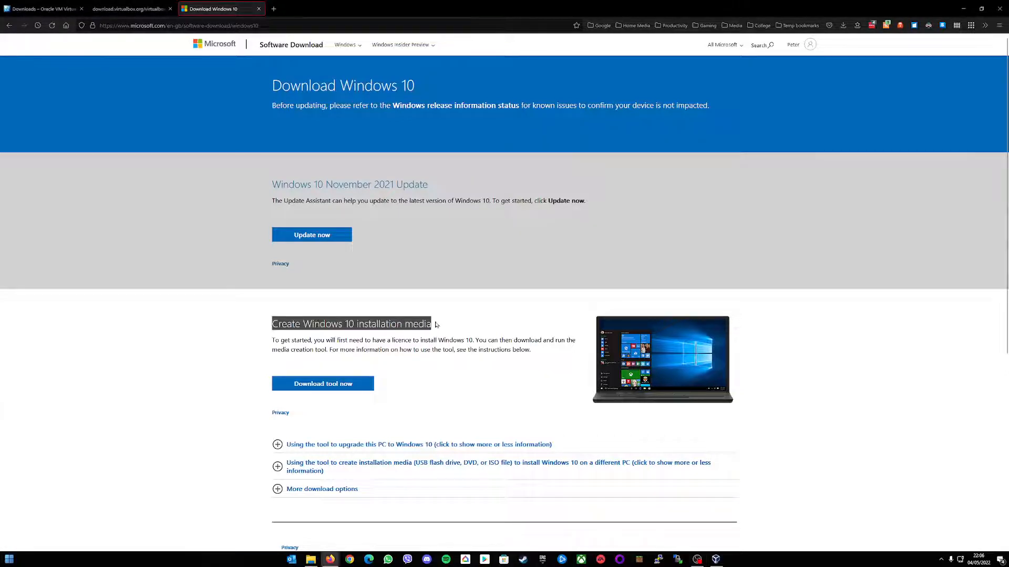
click(478, 314)
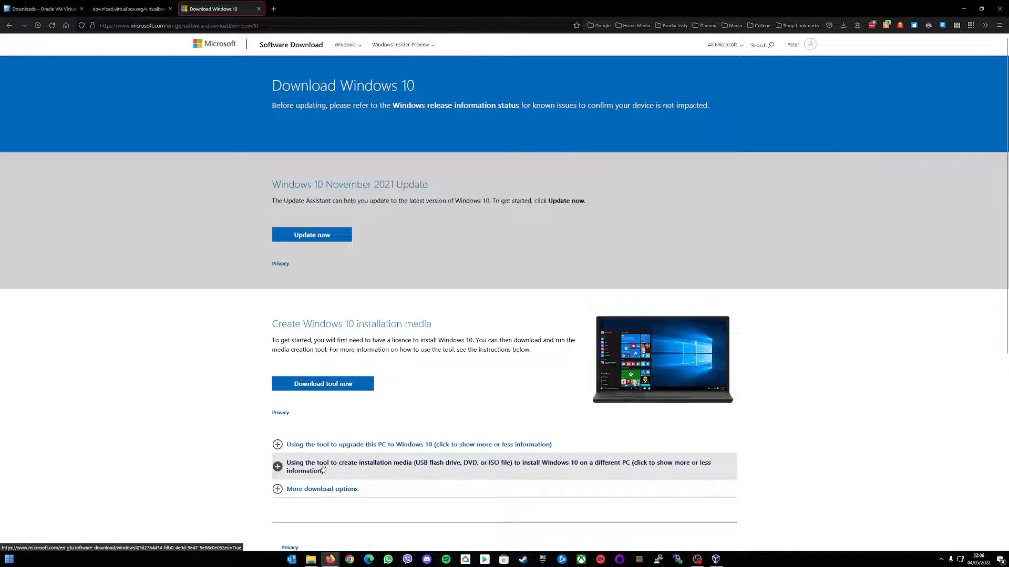
click(277, 467)
scroll(219, 371, down, 5)
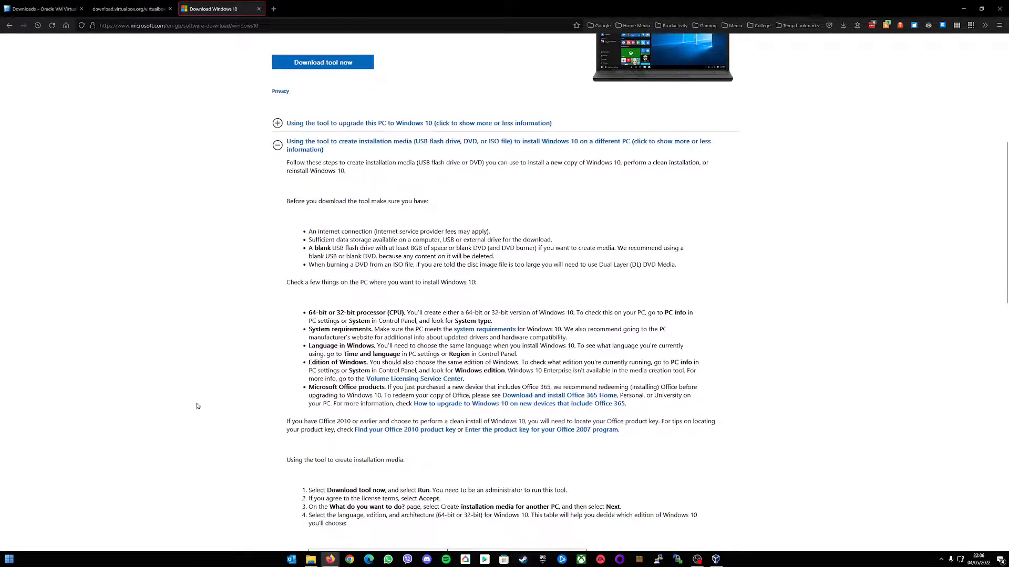
scroll(203, 395, down, 1)
scroll(203, 395, down, 6)
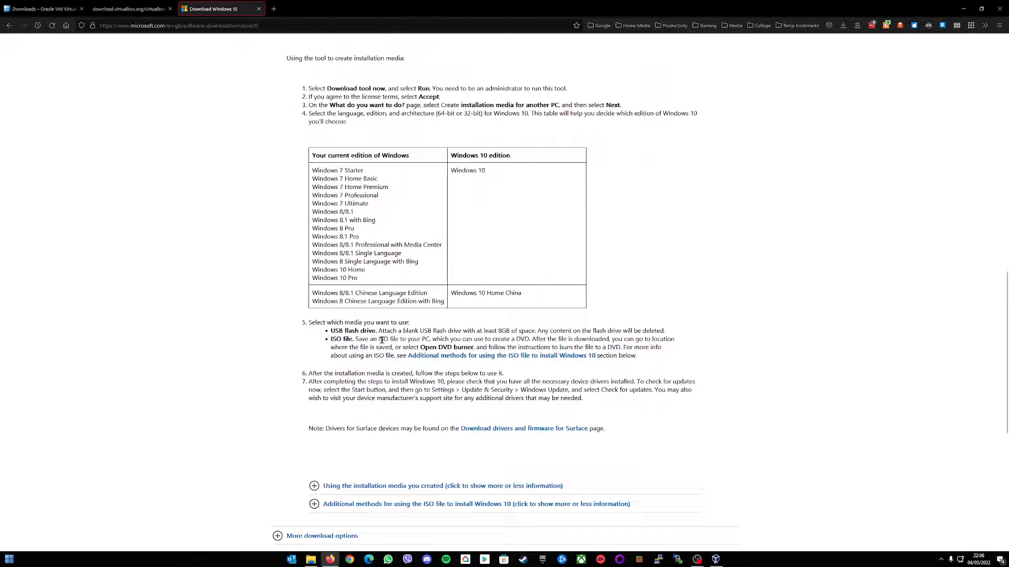
drag(636, 357, 239, 342)
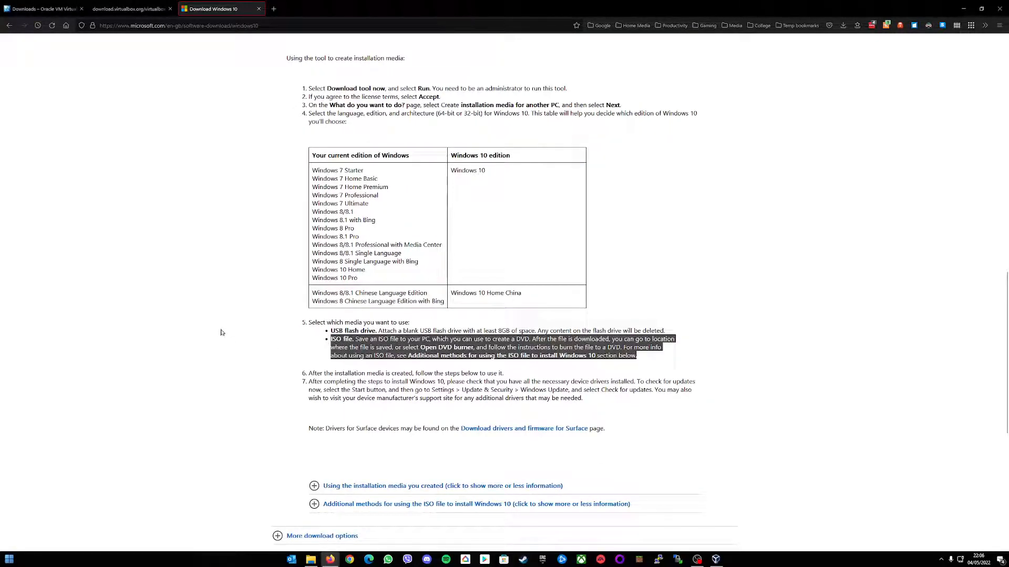
click(215, 295)
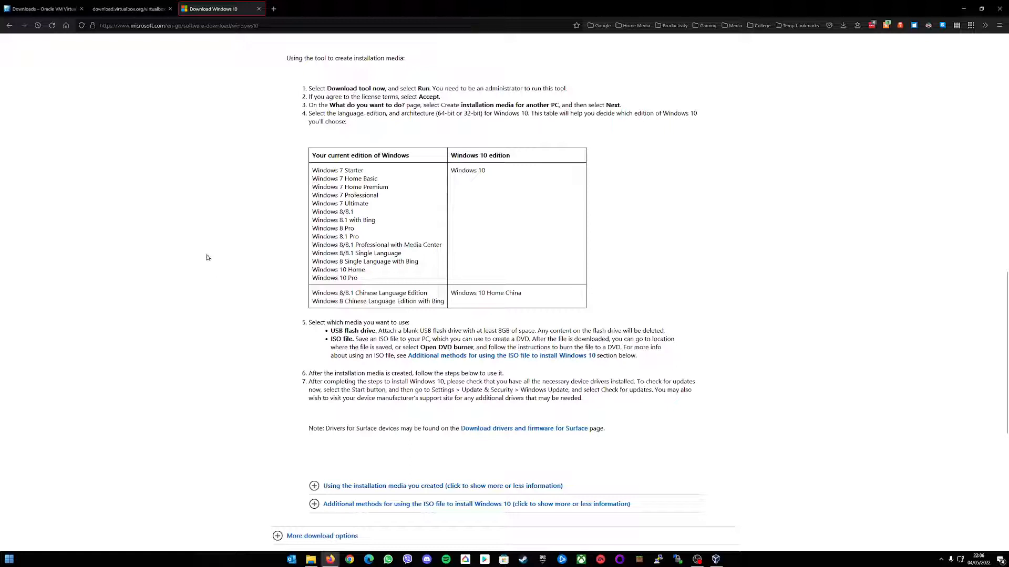
- Switch to VirtualBox, attach Windows10.iso to the Youtube Testbed machine's empty IDE optical drive, and save the settings
click(717, 561)
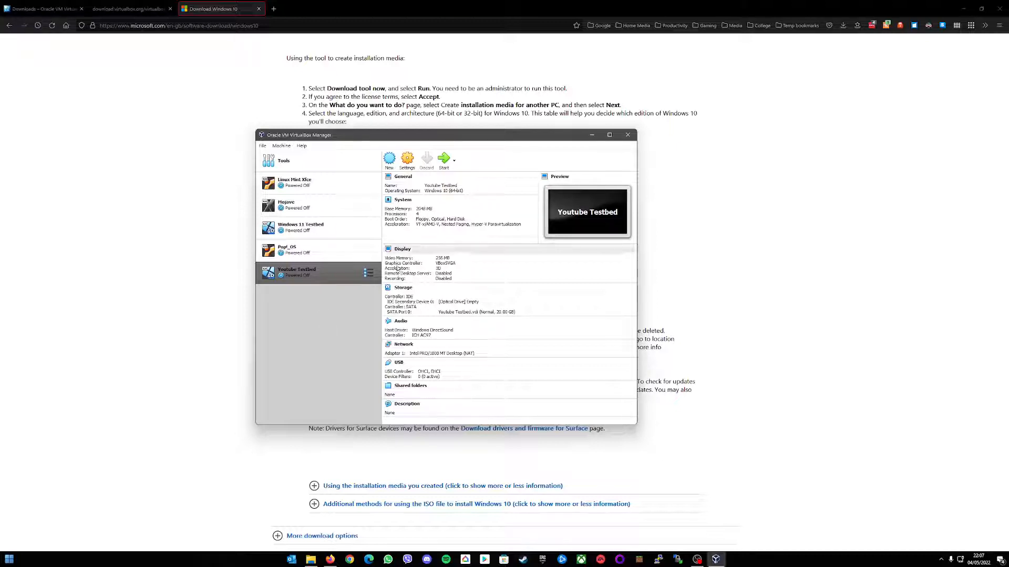
click(407, 161)
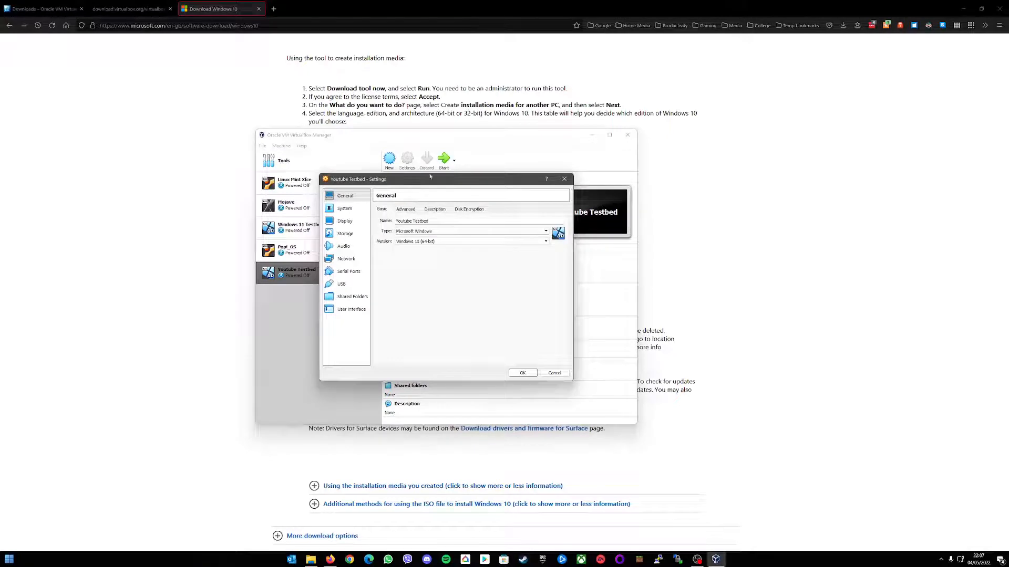
click(344, 236)
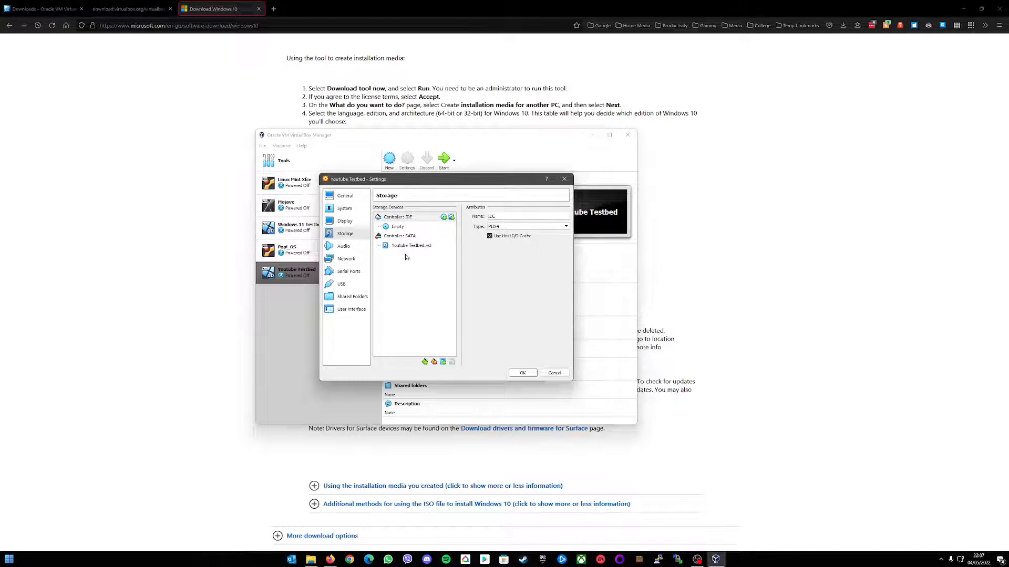
click(398, 227)
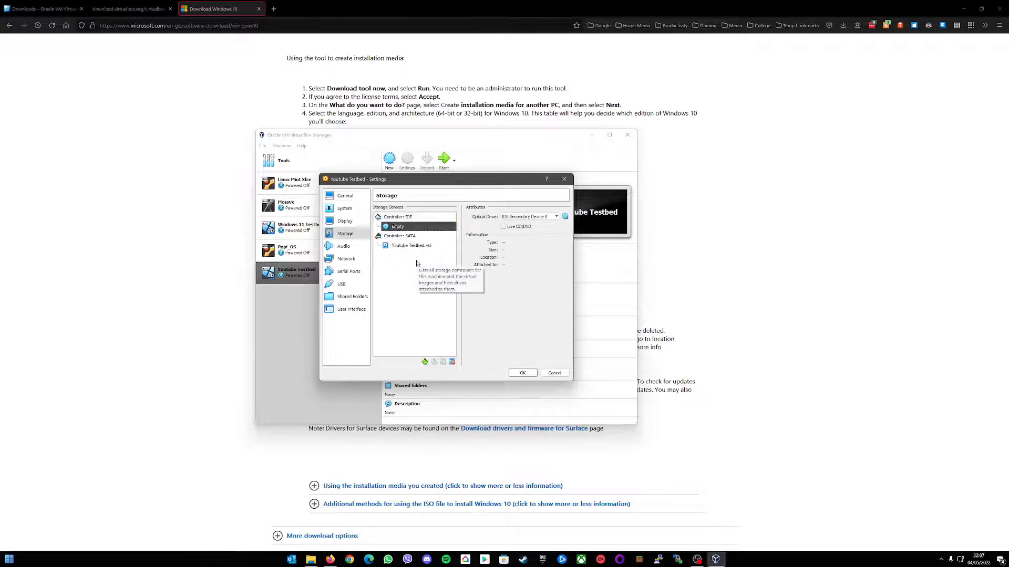
click(349, 234)
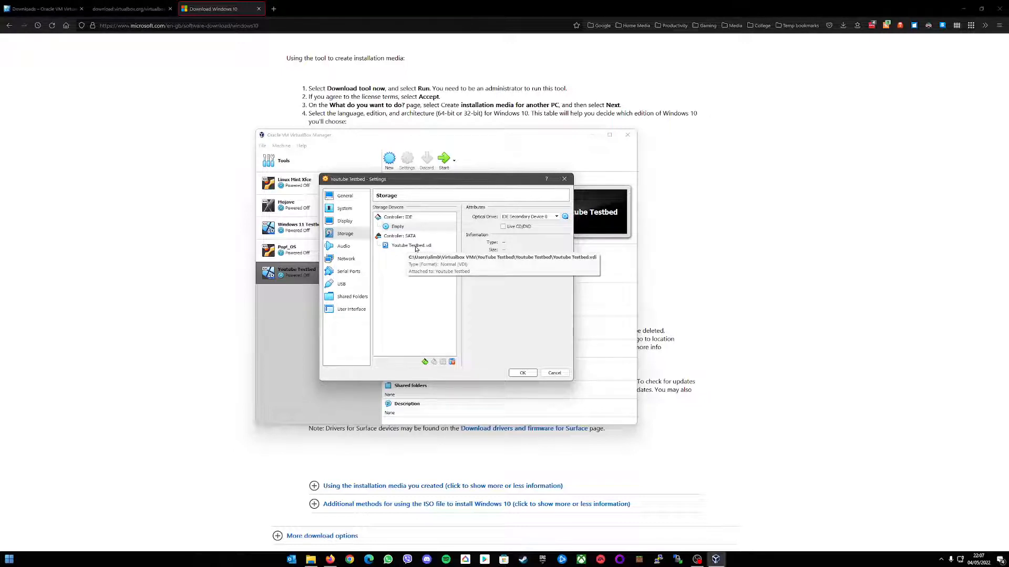
click(397, 228)
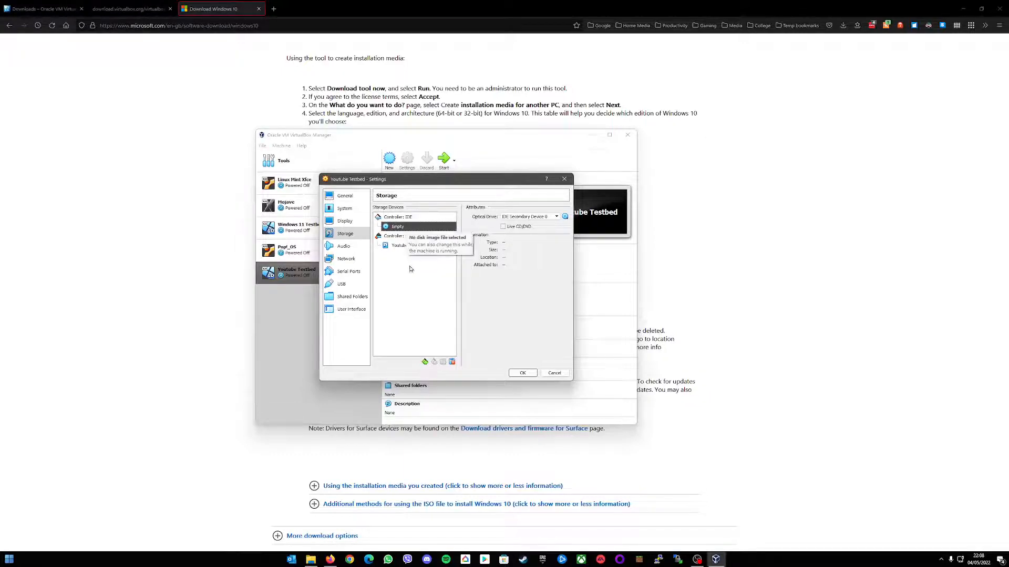
click(504, 227)
click(504, 227)
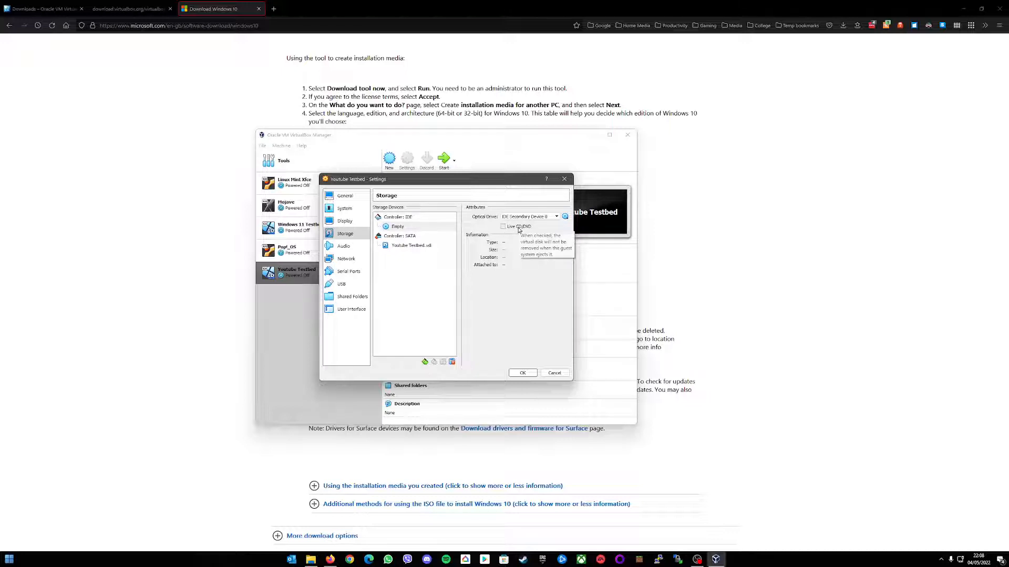
click(566, 217)
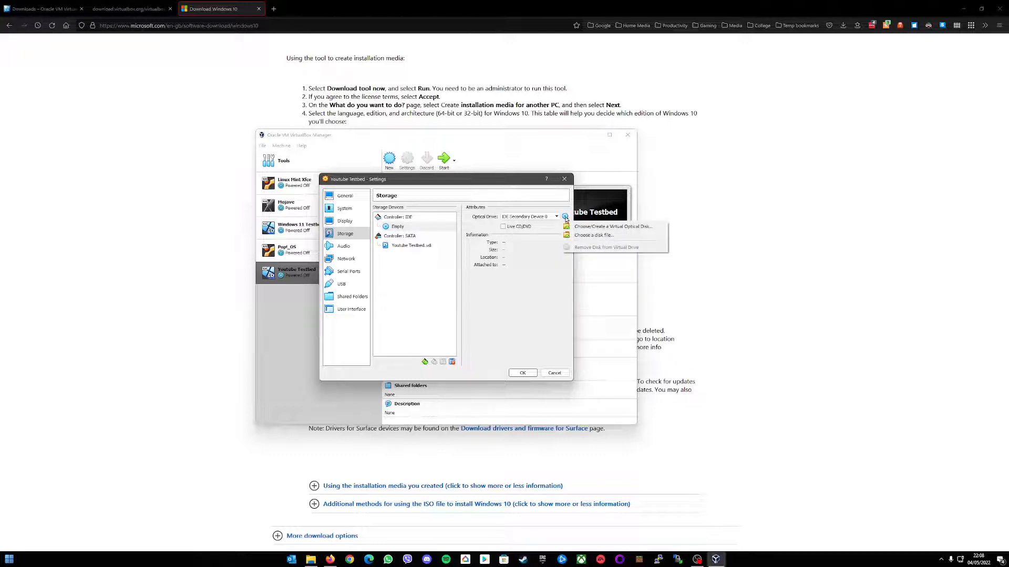
click(611, 238)
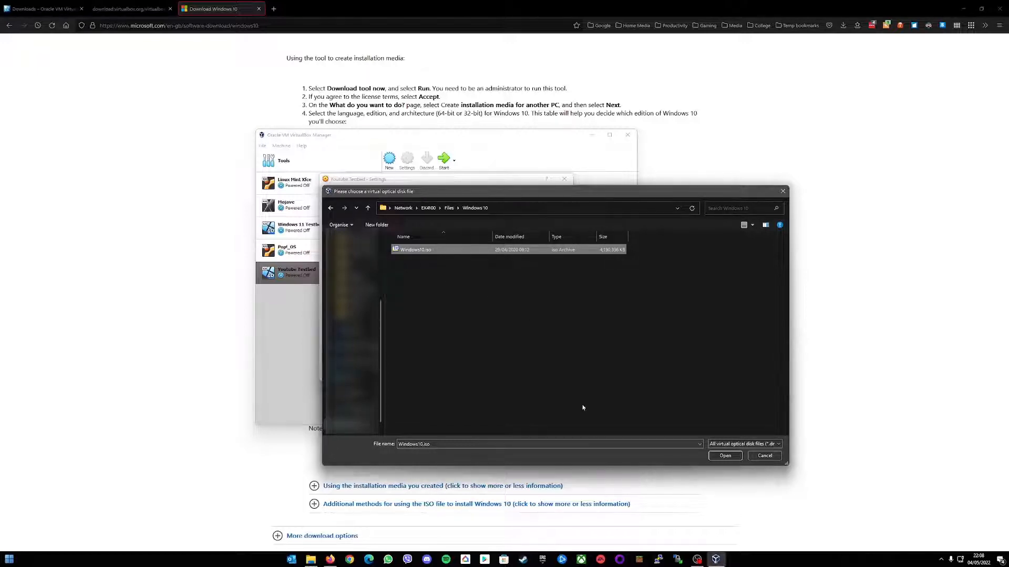
click(726, 456)
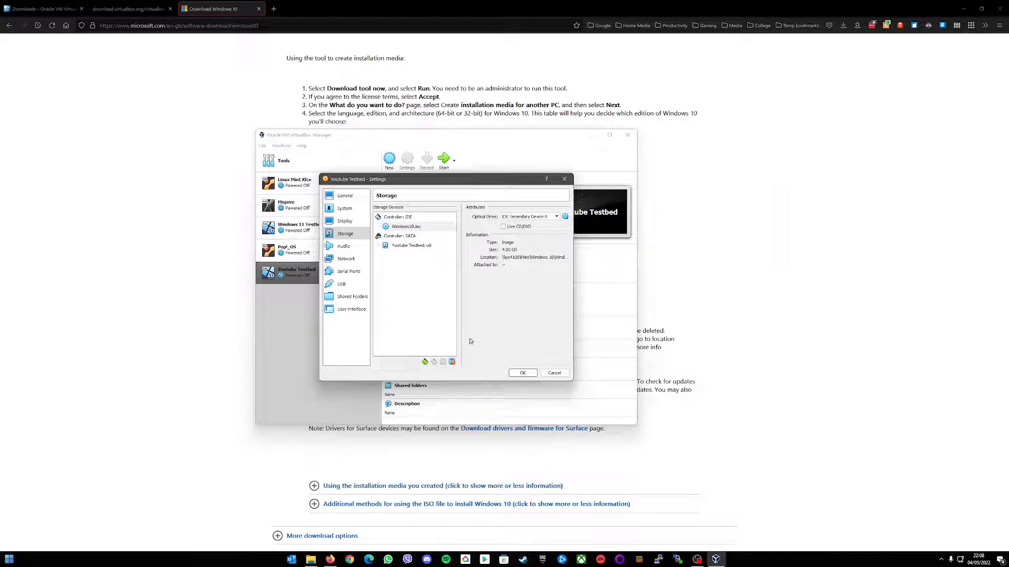
click(522, 374)
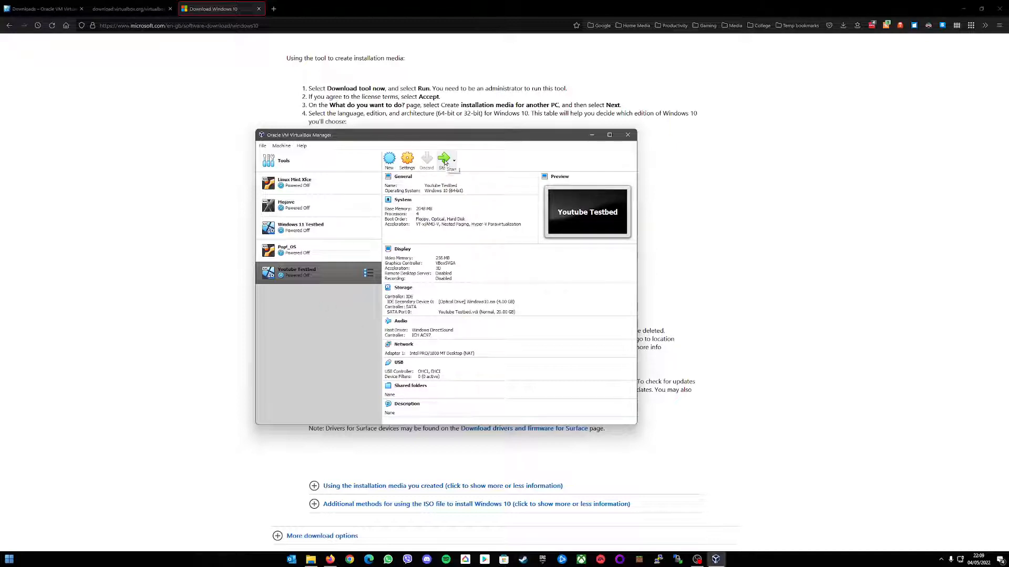
- Start the Youtube Testbed virtual machine and move its window nearer the middle of the desktop
click(445, 162)
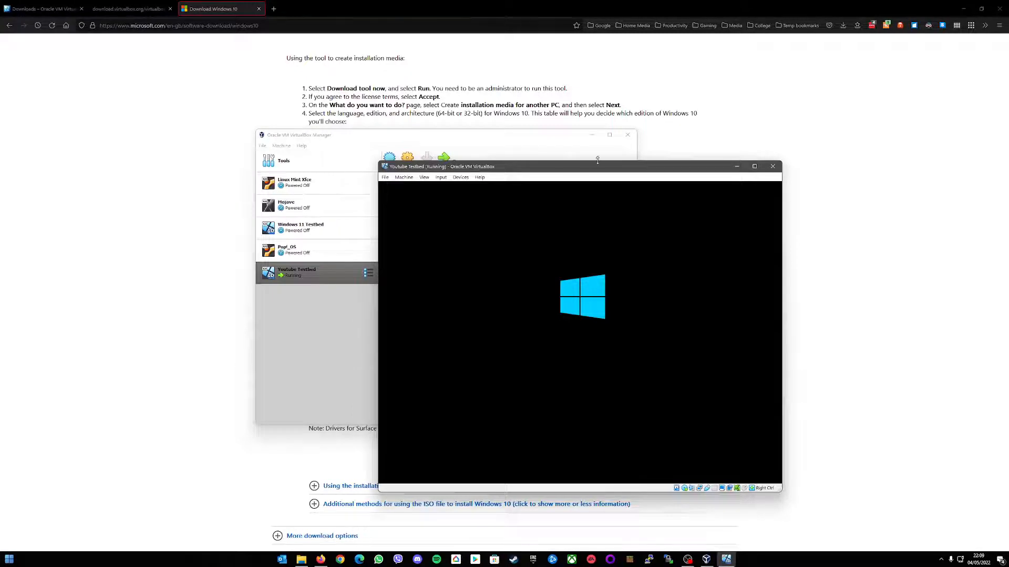
drag(610, 169, 549, 139)
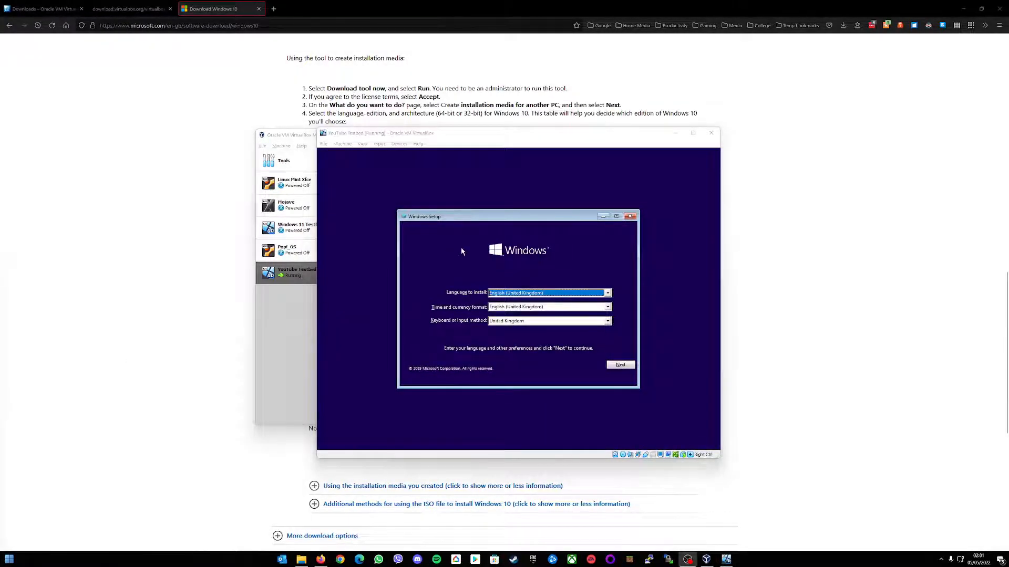
click(520, 220)
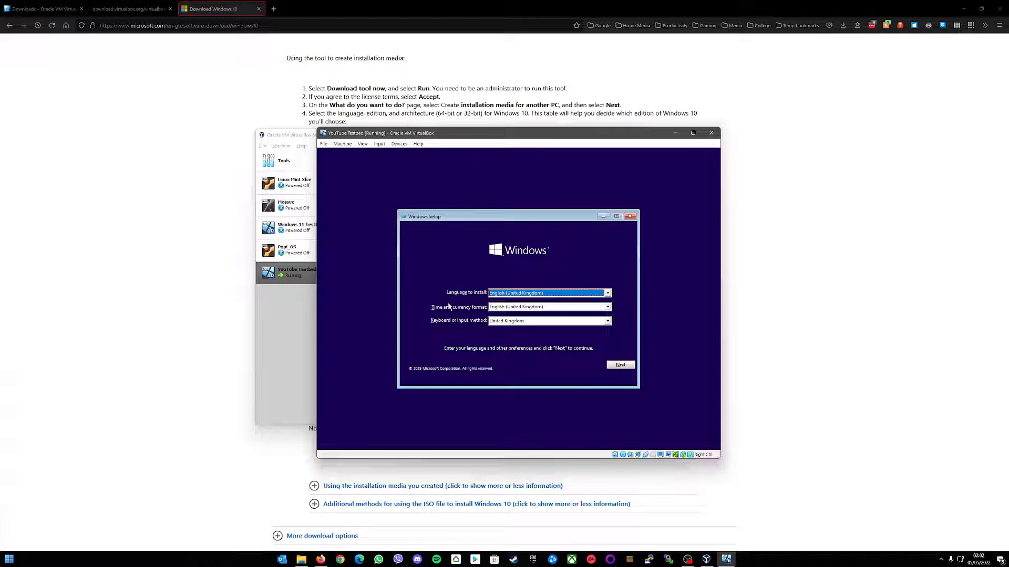
- Set Windows Setup's language to English (United Kingdom) and its time and currency format to English (Ireland), and continue
click(540, 294)
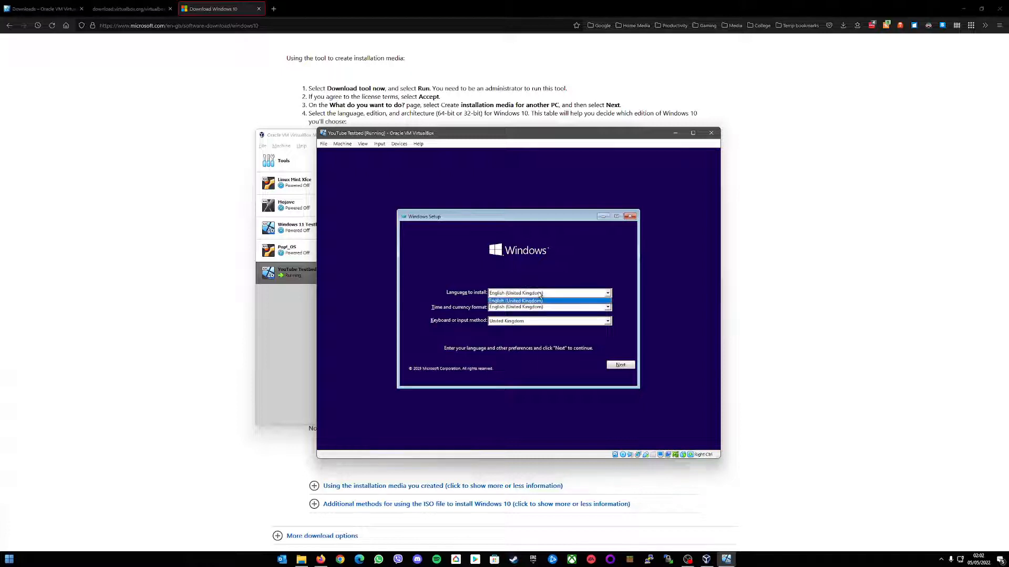
click(576, 301)
click(607, 308)
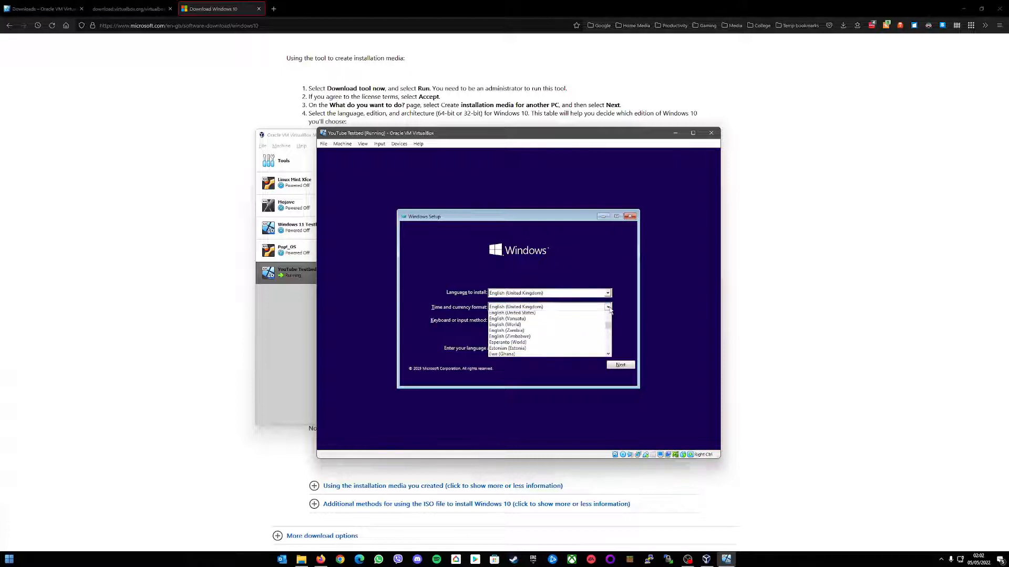
scroll(609, 325, up, 7)
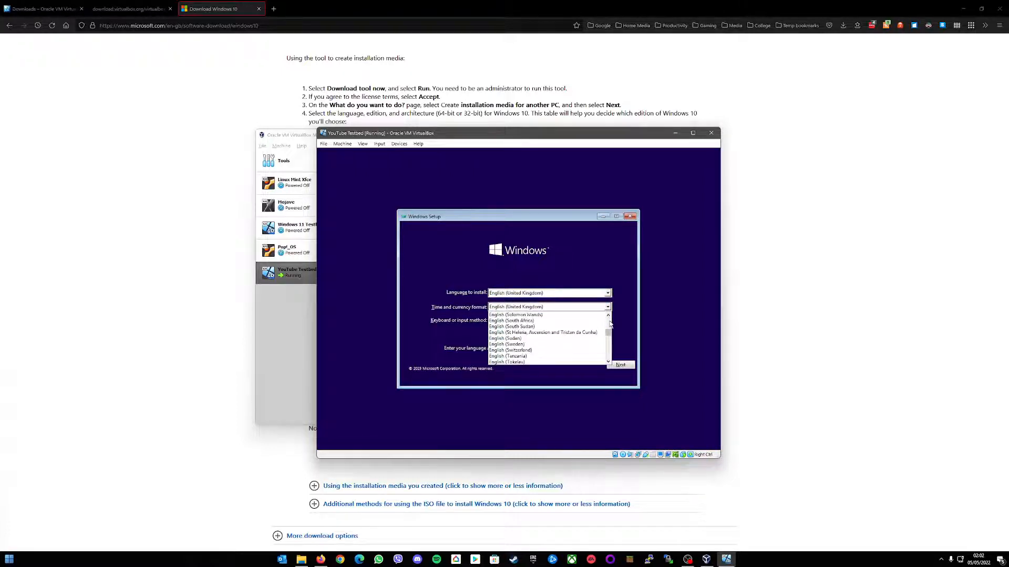
scroll(609, 326, up, 8)
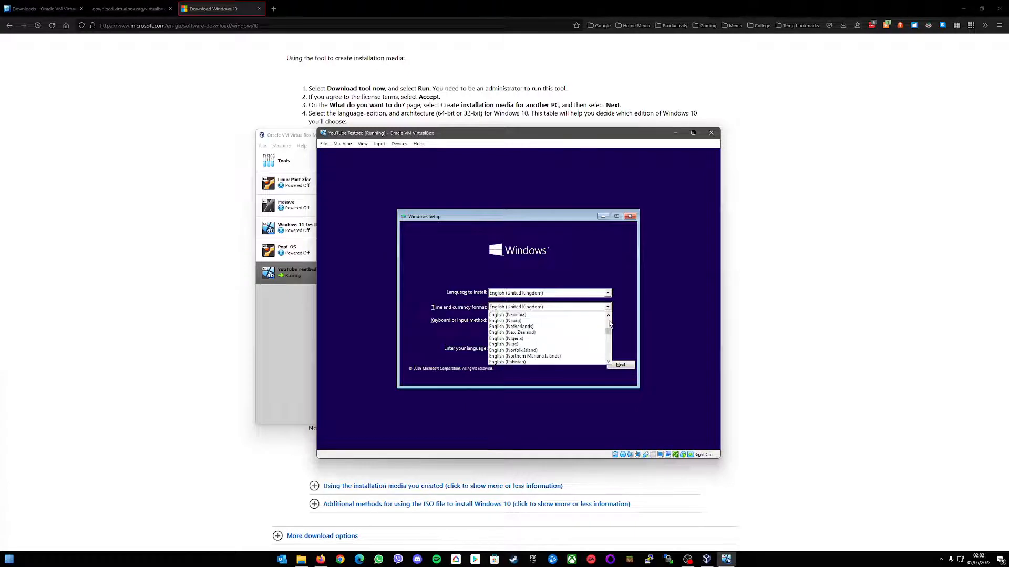
scroll(609, 326, up, 4)
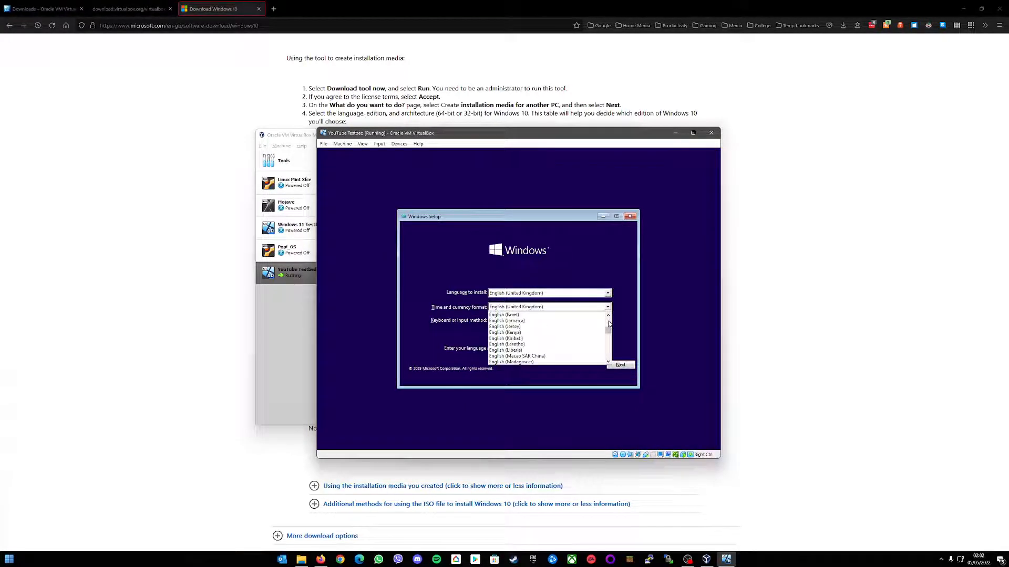
scroll(608, 323, up, 3)
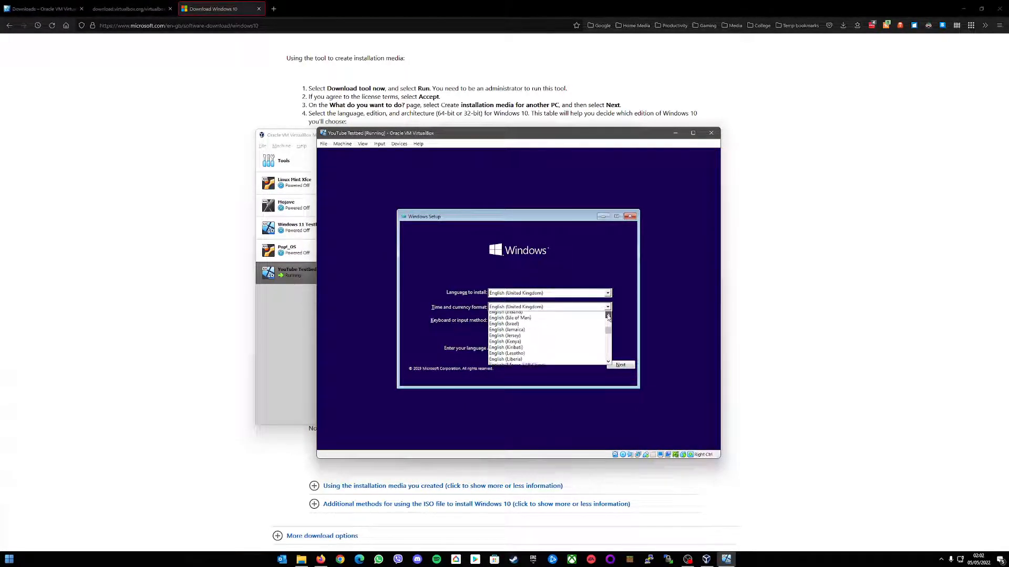
click(515, 333)
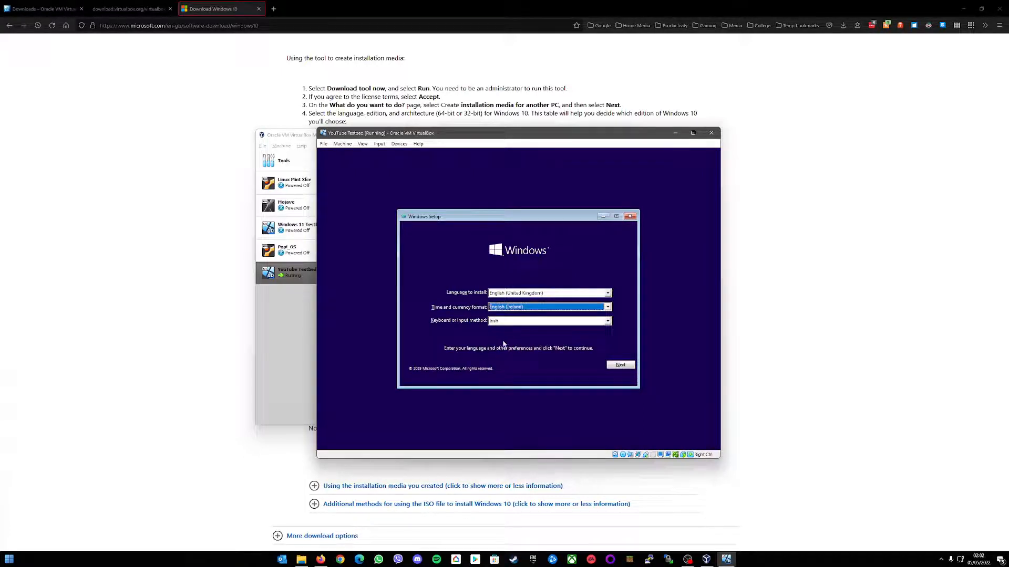
click(610, 367)
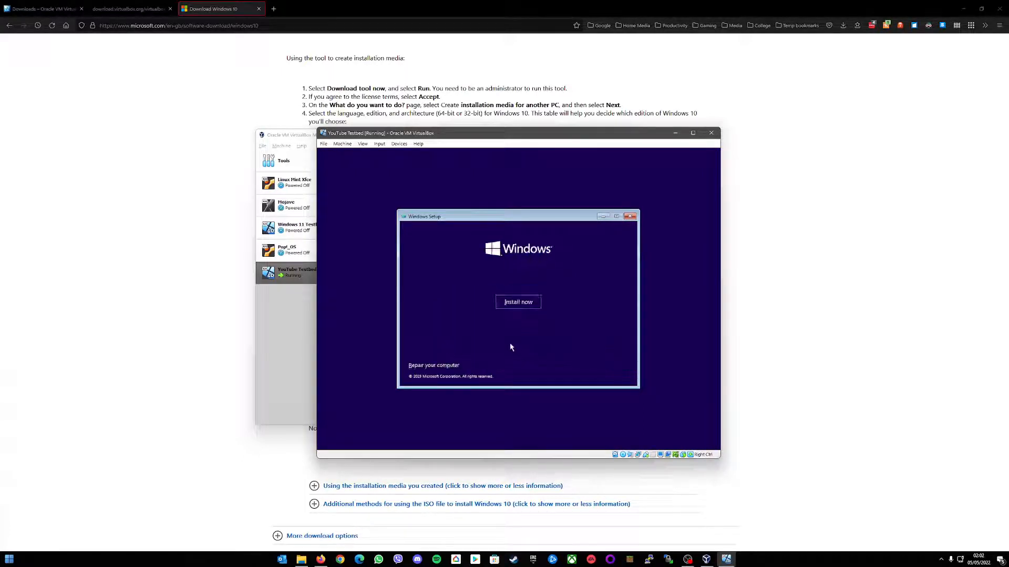
- Start the Windows installation without a product key and choose the Windows 10 Pro edition
click(513, 308)
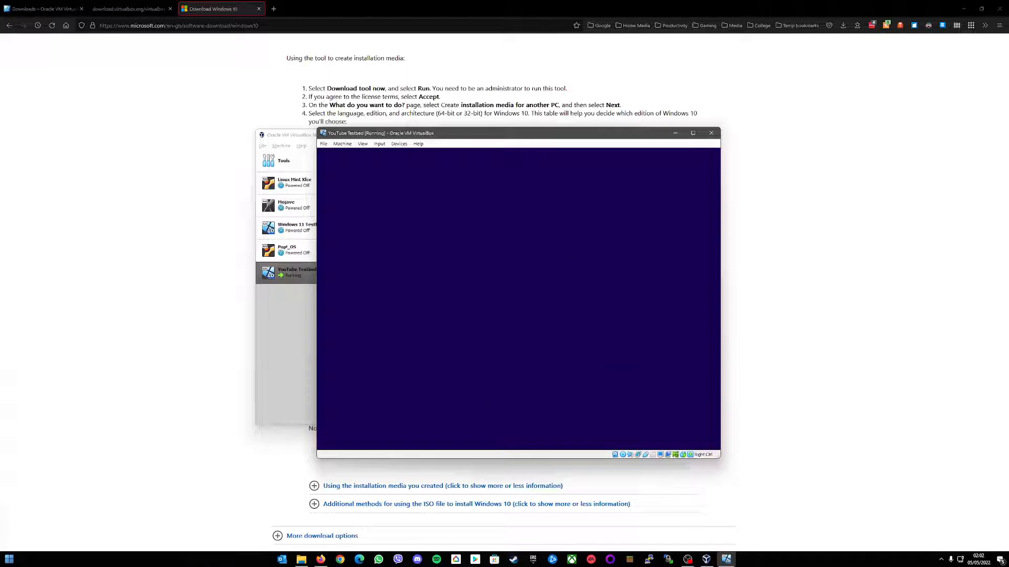
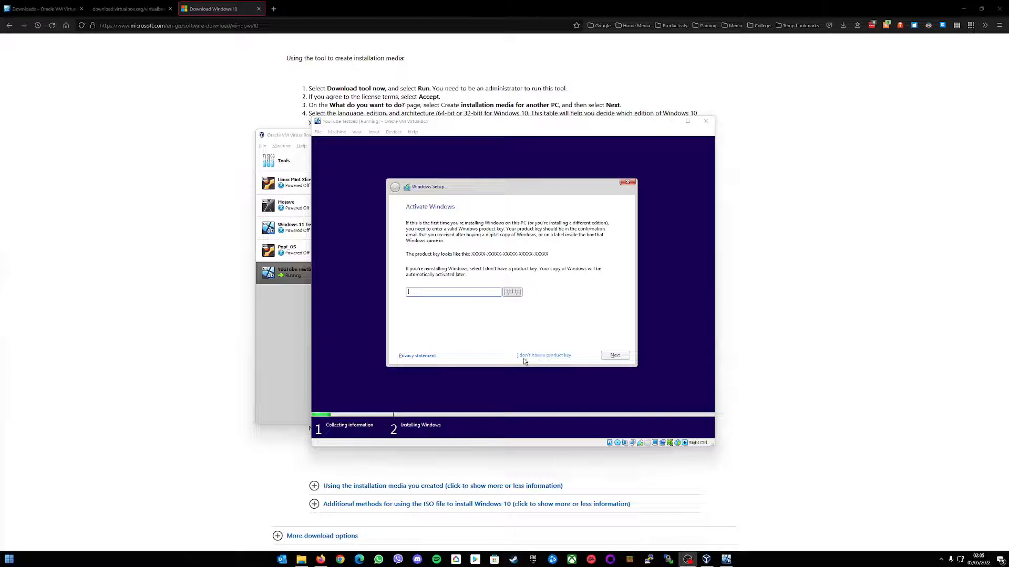
click(534, 355)
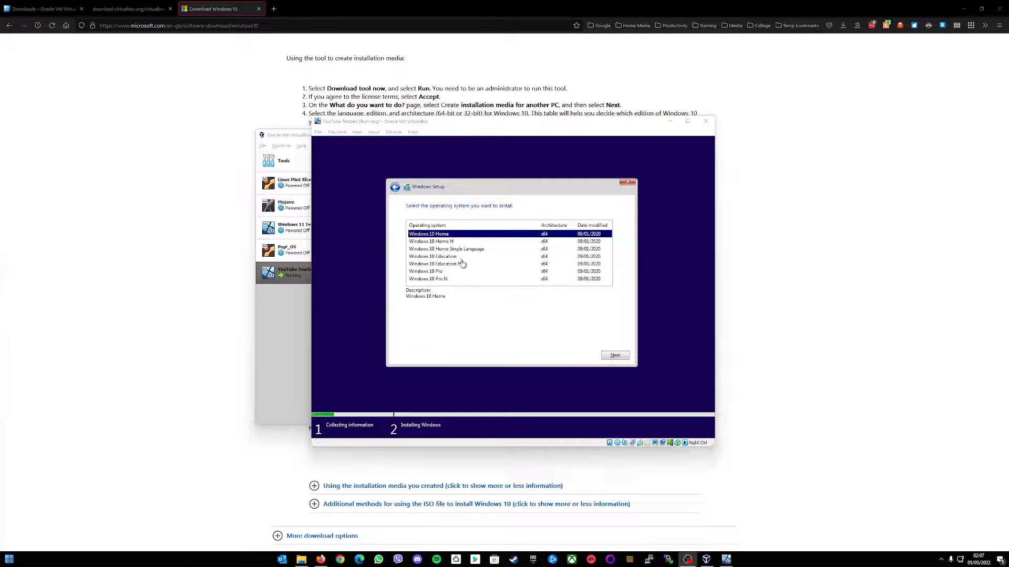
click(431, 273)
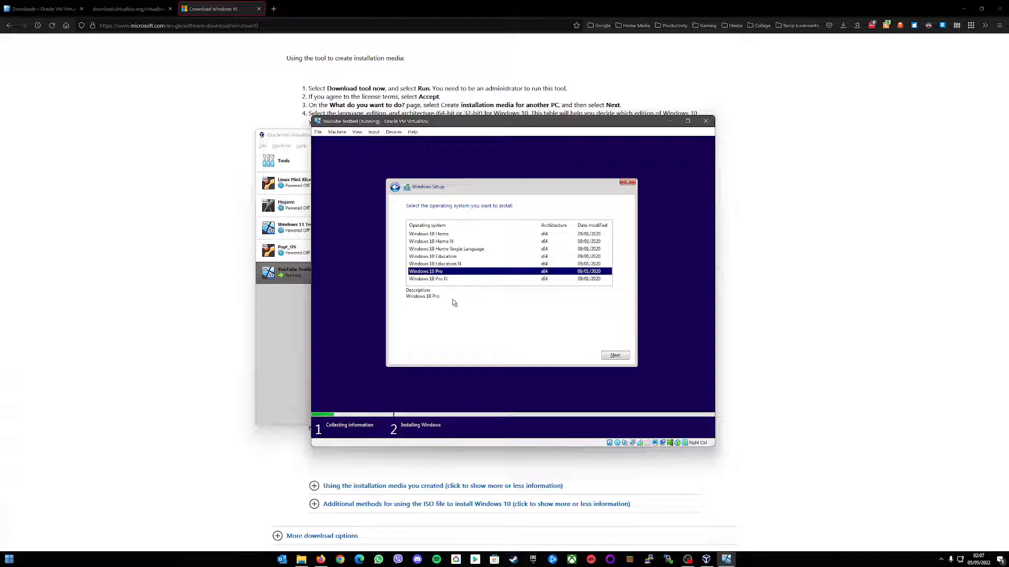
click(612, 358)
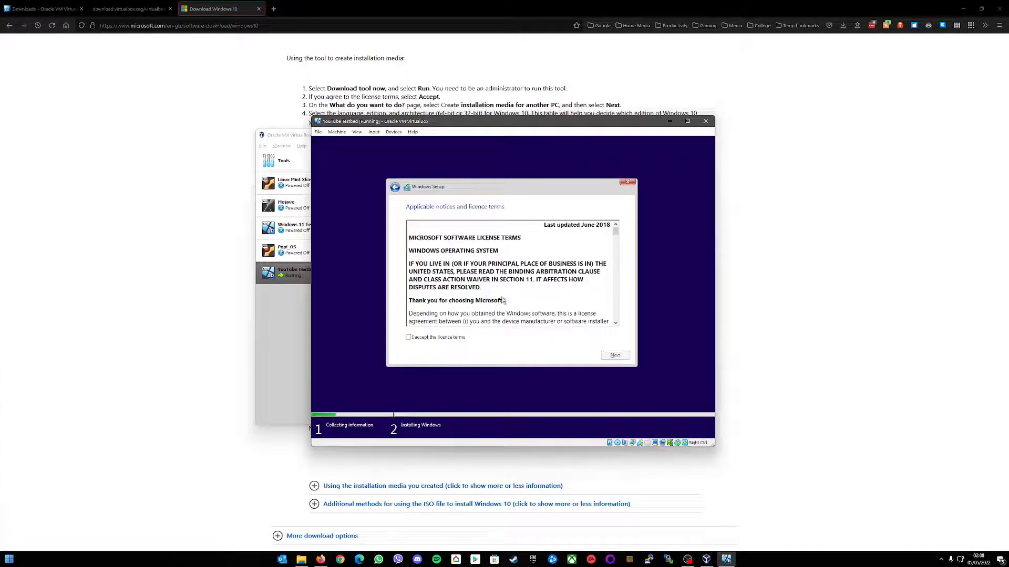
- Accept the licence terms and run a custom Windows-only installation on Drive 0's unallocated space
click(410, 337)
click(614, 356)
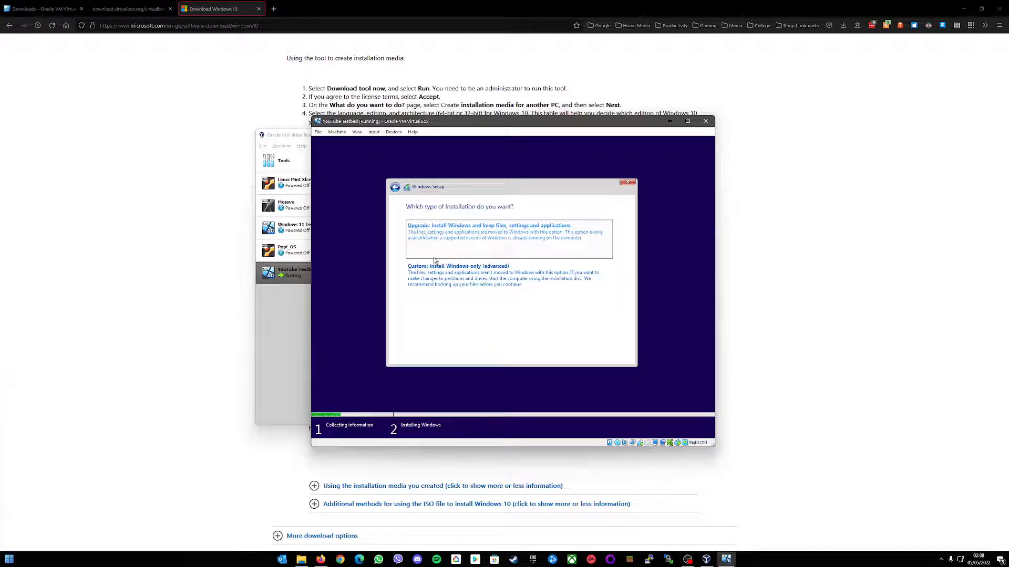
click(431, 275)
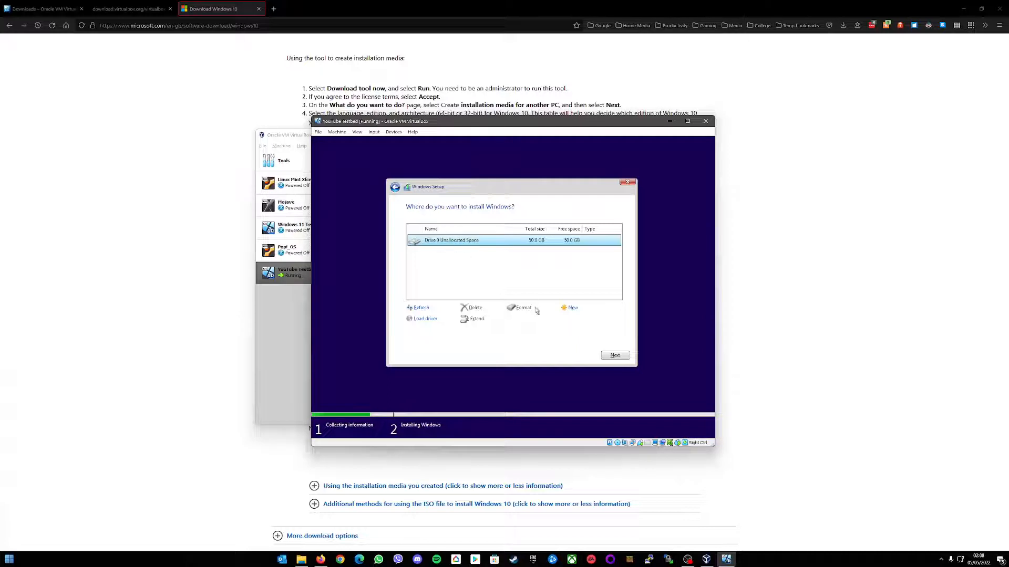
click(615, 356)
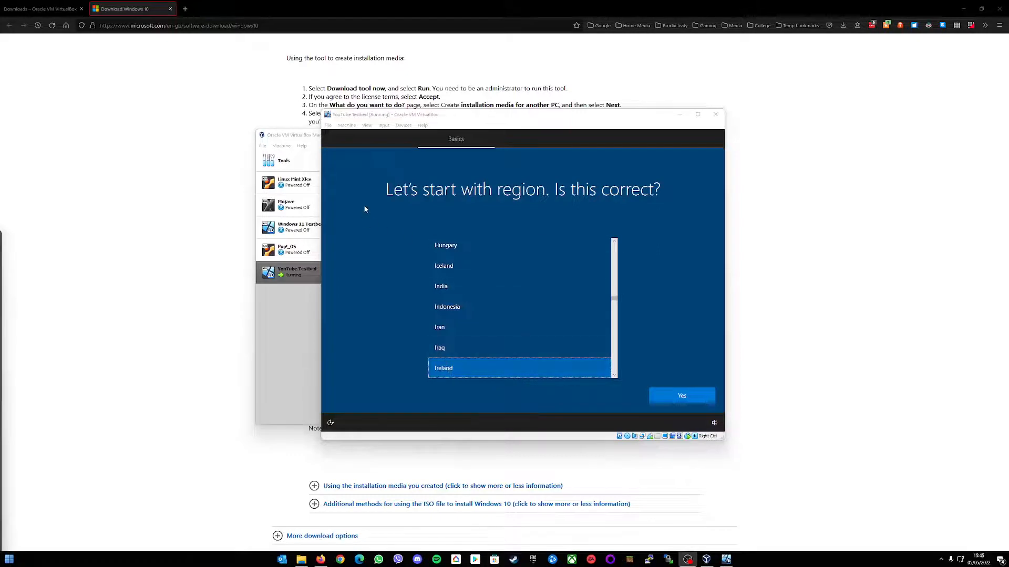
- Confirm Ireland as the region, choose the Irish keyboard layout, and skip adding a second layout
click(444, 374)
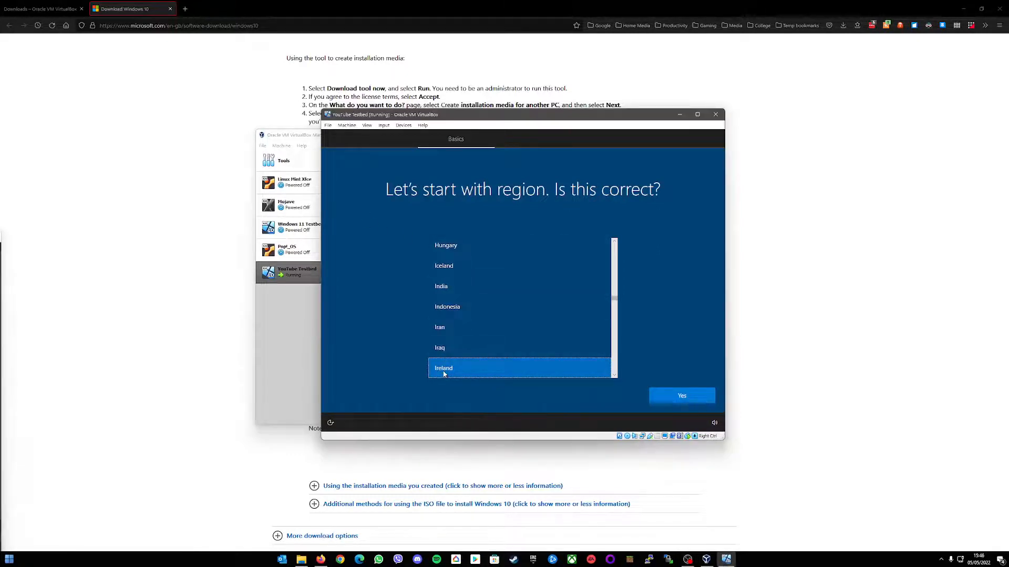
click(677, 400)
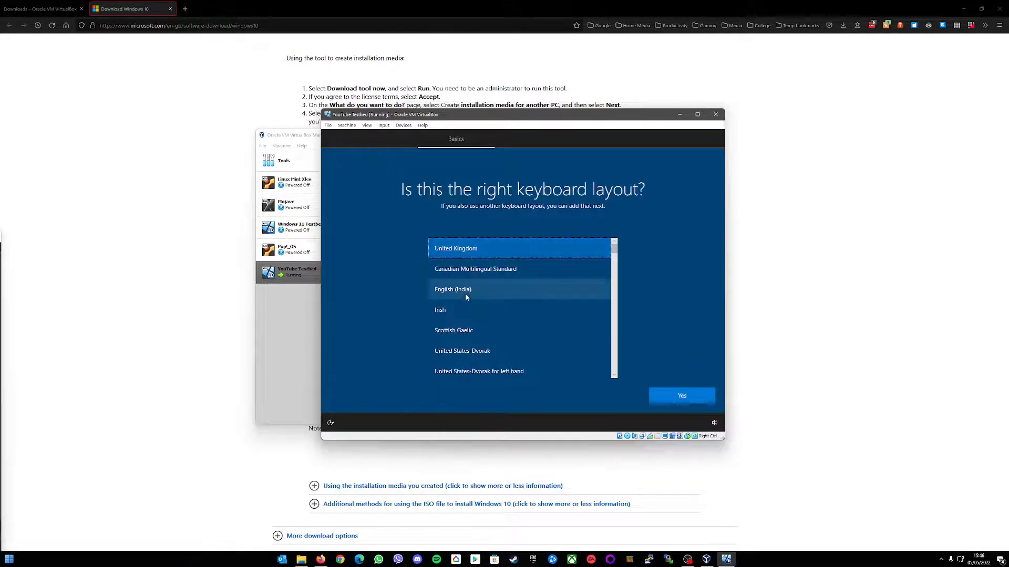
click(449, 310)
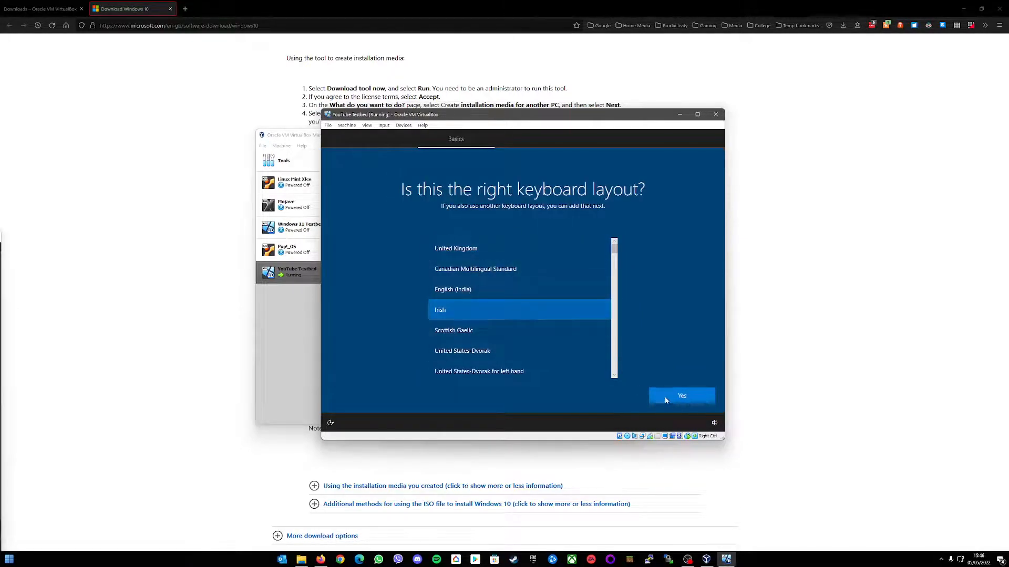
click(679, 398)
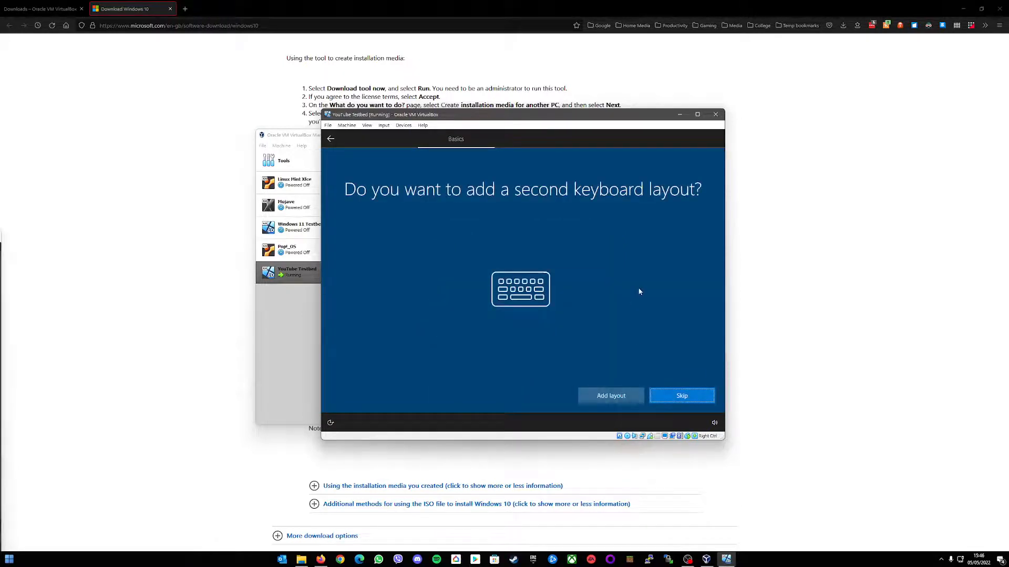
click(682, 396)
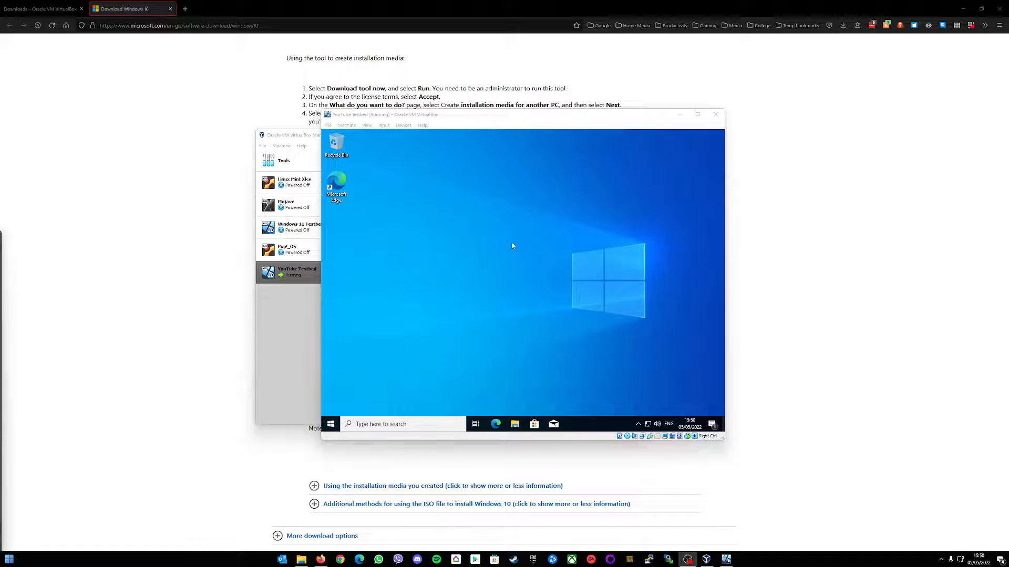
- Remove the Windows 10 installation disk image from the running YouTube Testbed machine's virtual optical drive
click(489, 185)
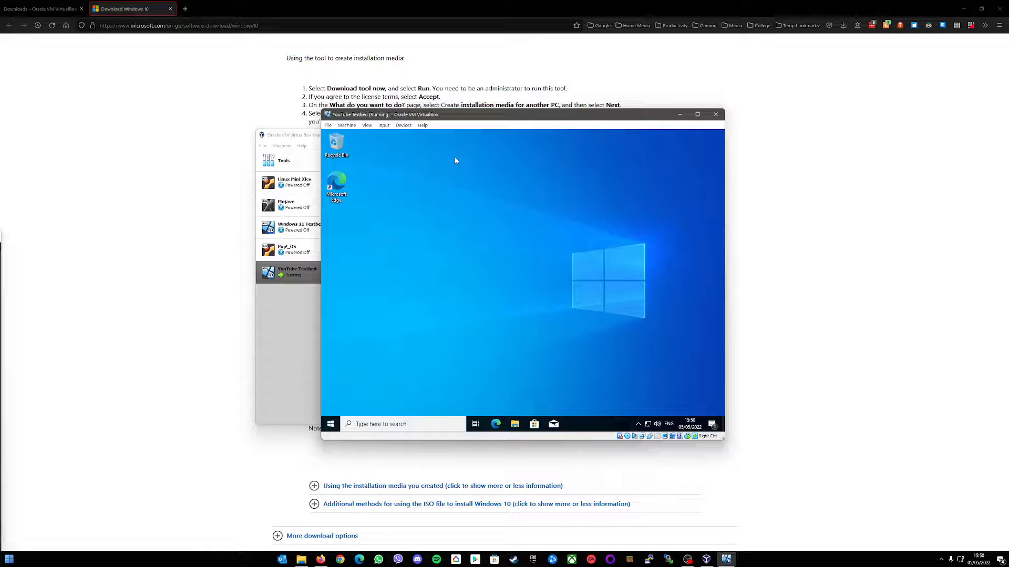
click(401, 126)
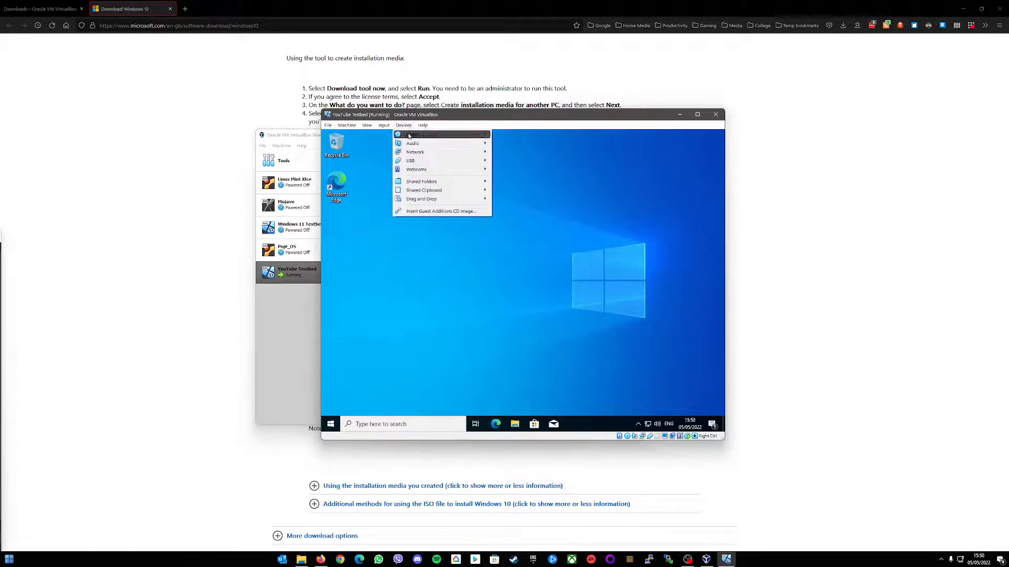
click(412, 136)
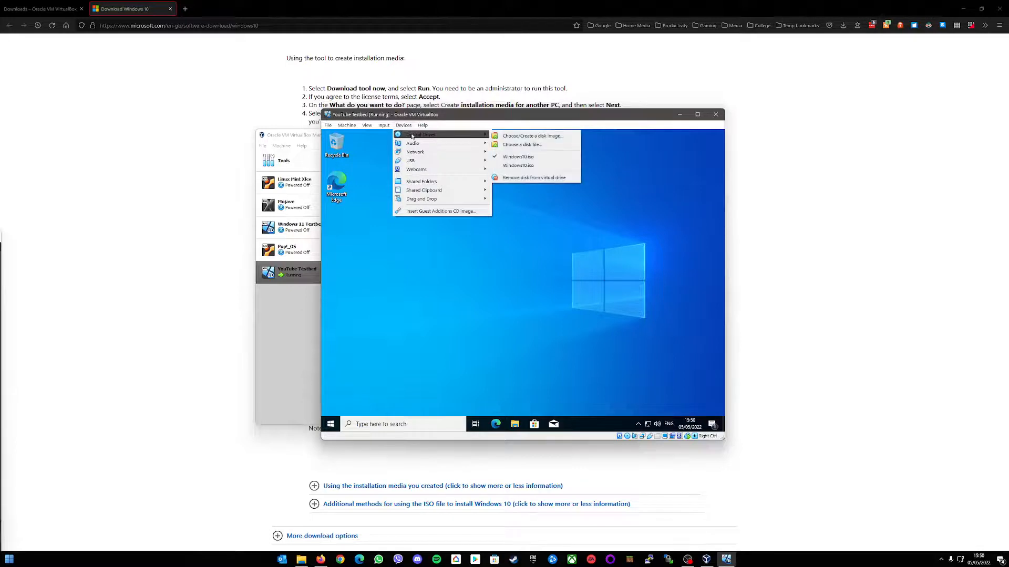
click(532, 178)
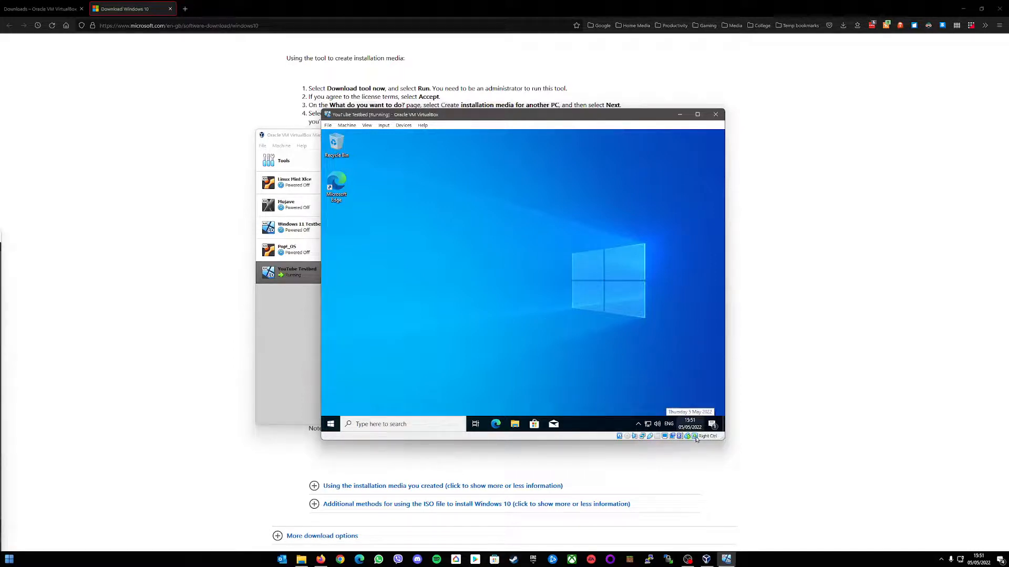
mouse_move(697, 439)
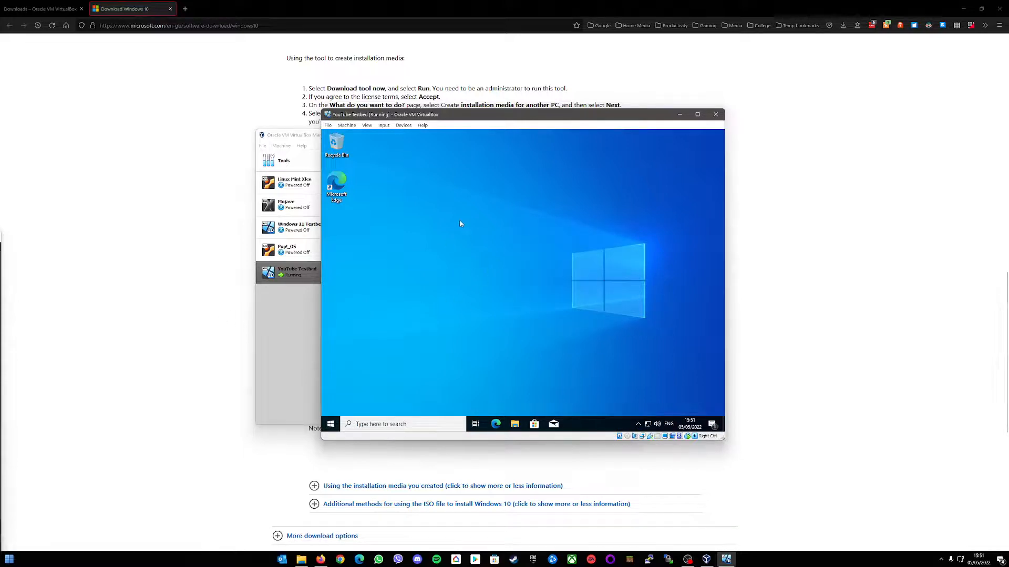
click(176, 287)
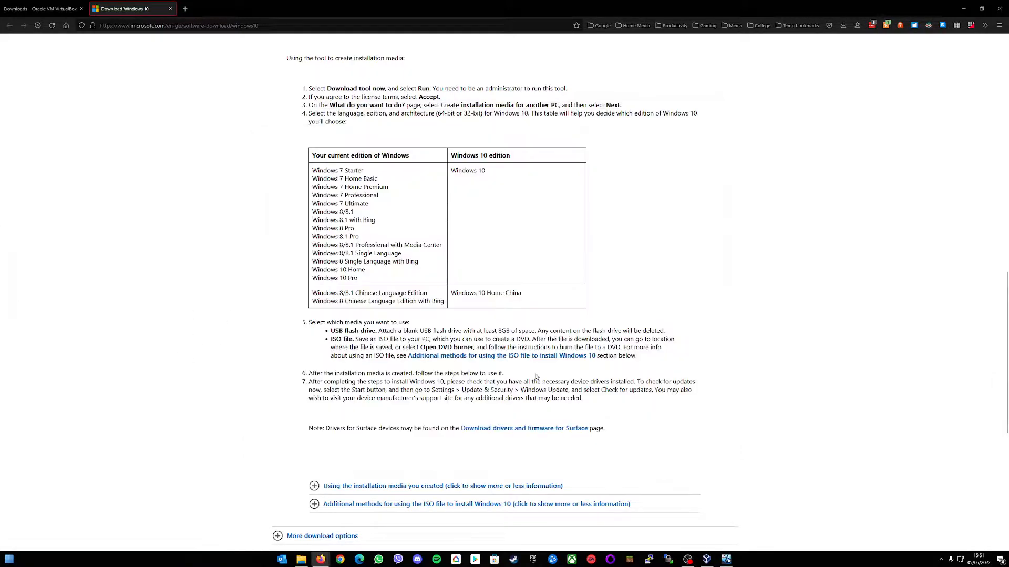
click(726, 559)
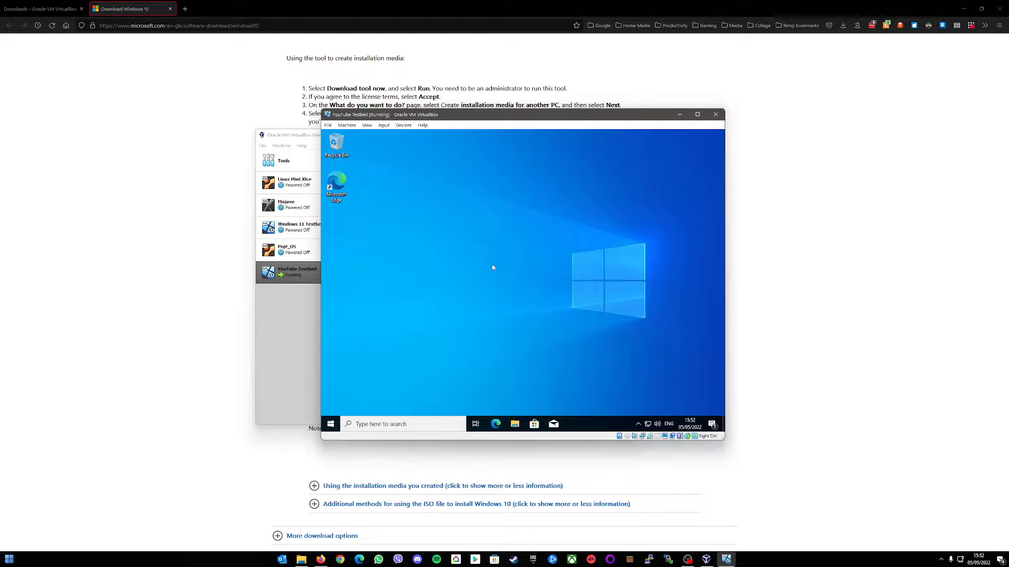
click(298, 321)
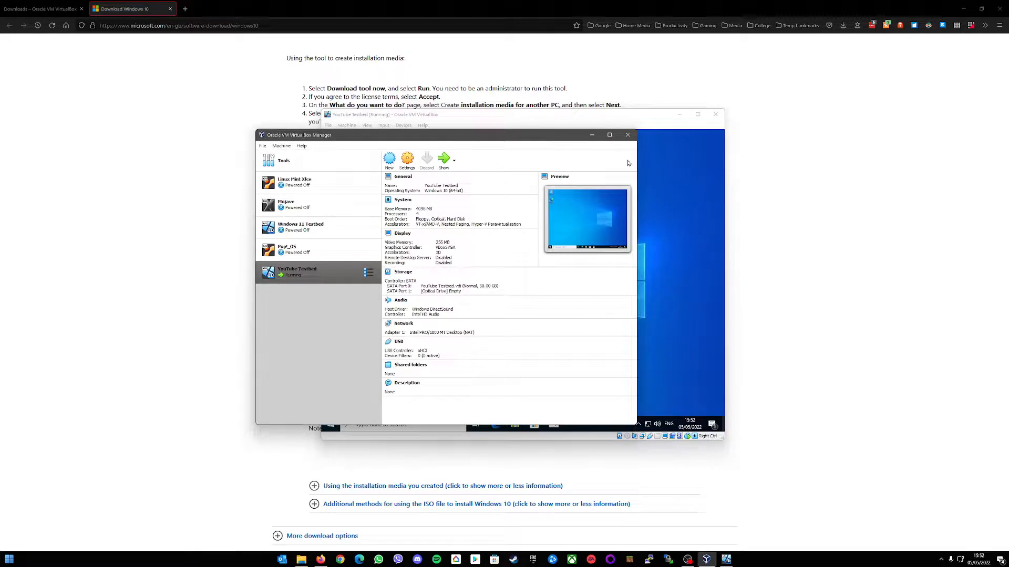
click(674, 194)
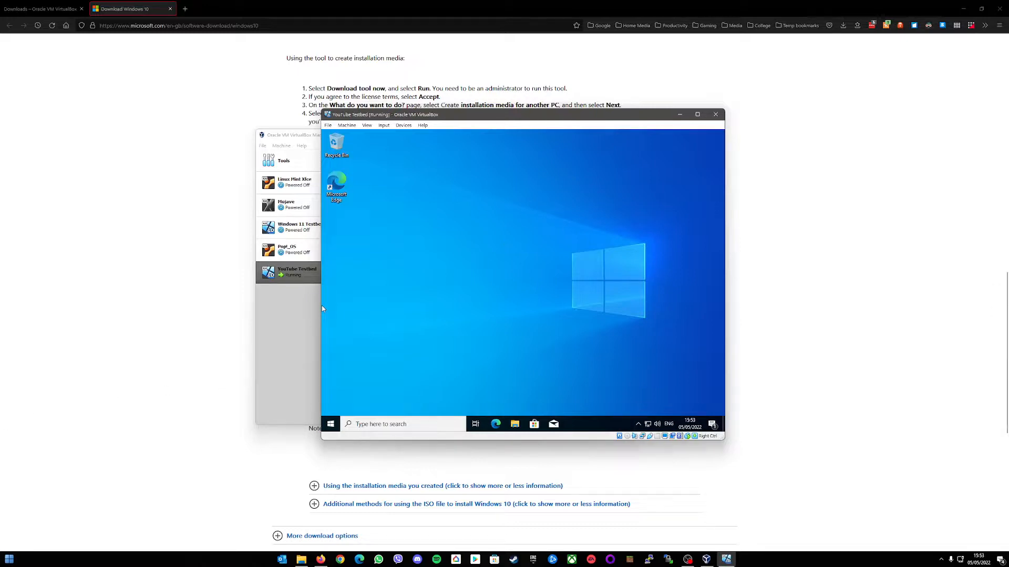
key(alt+Tab)
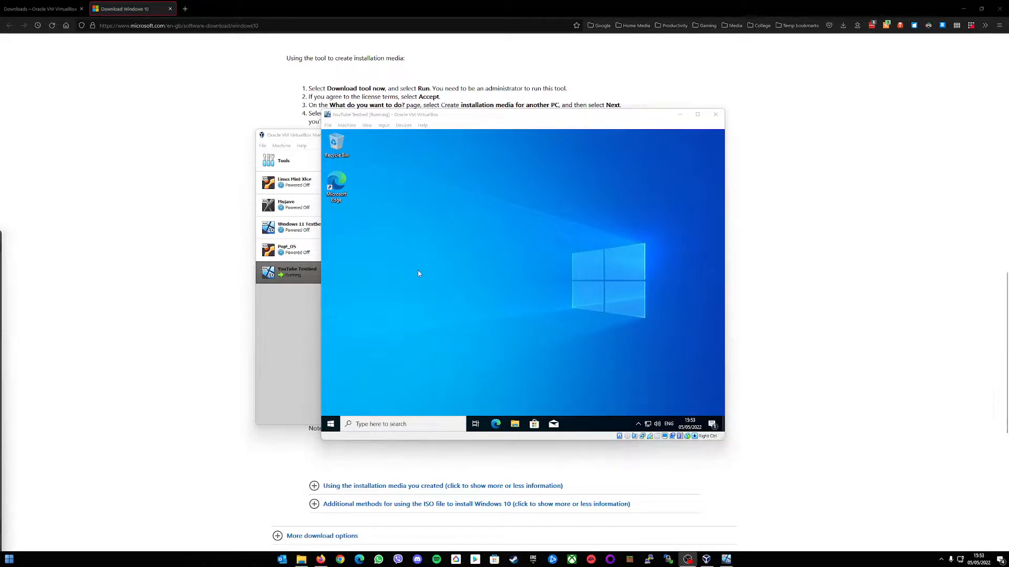
click(506, 242)
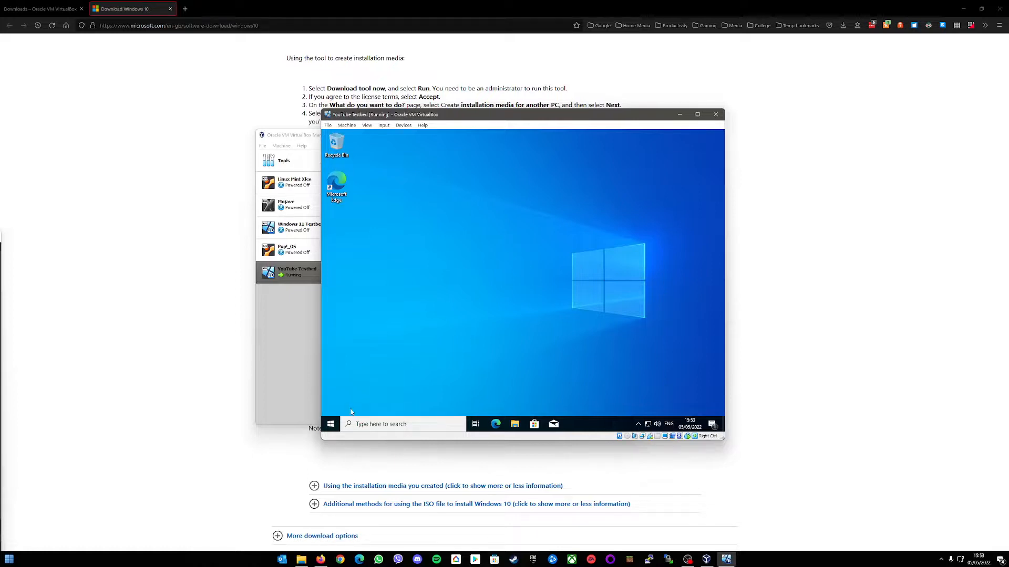
click(331, 424)
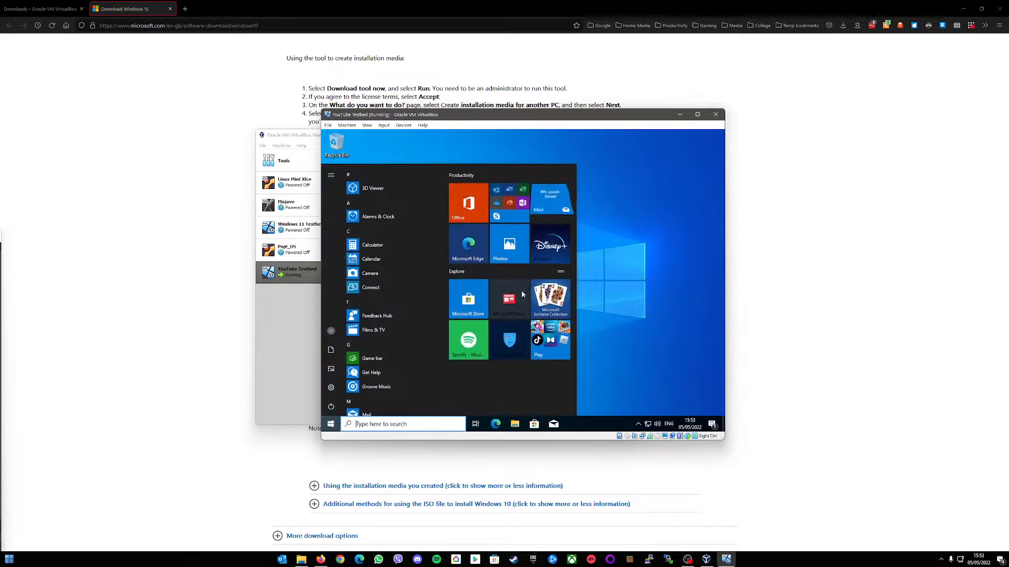
click(619, 240)
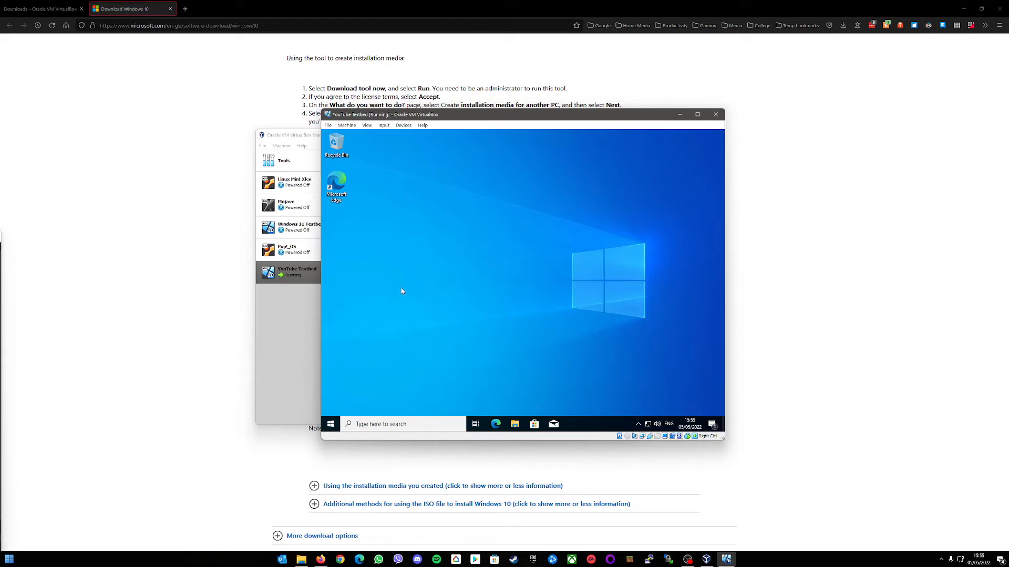
click(301, 321)
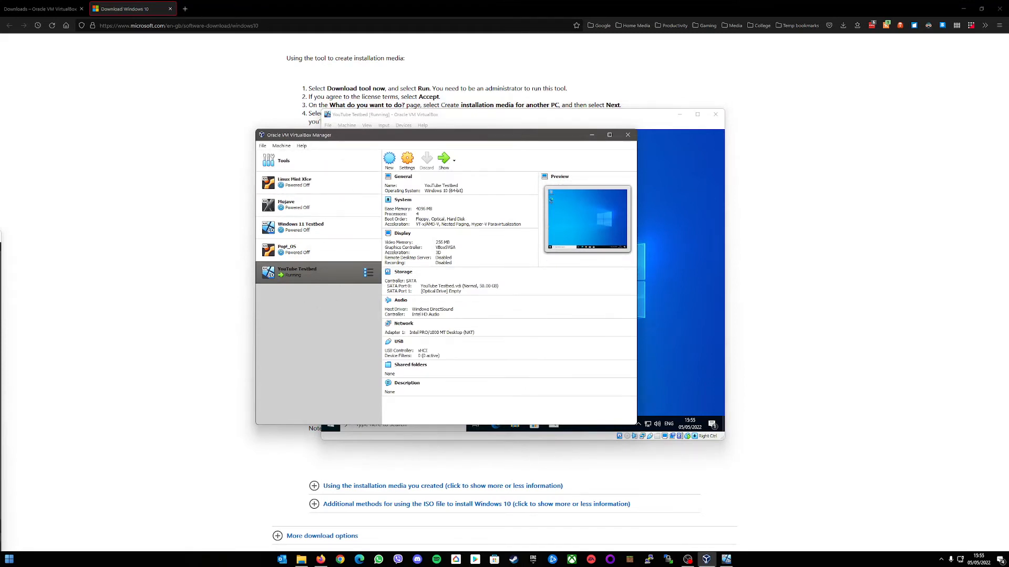
click(669, 256)
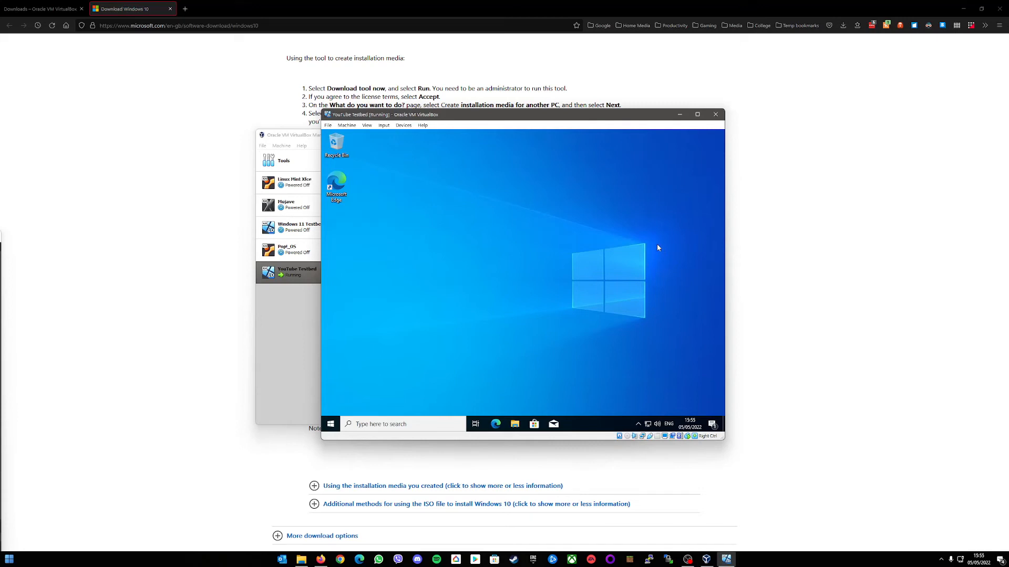